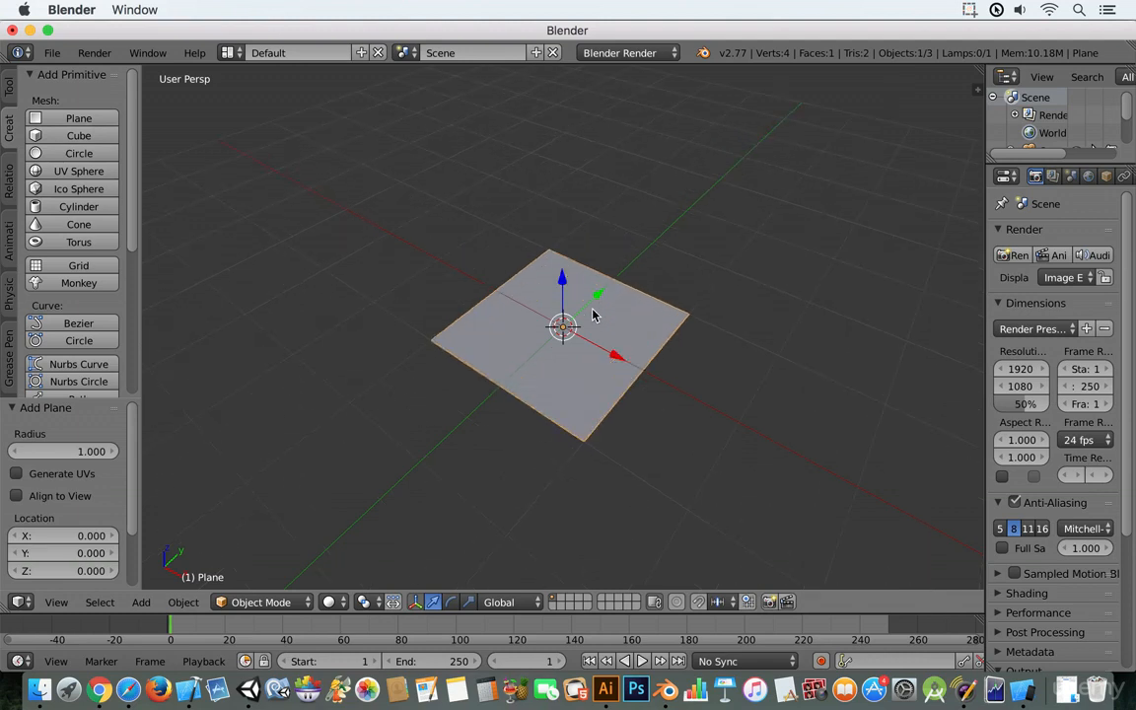
Scale the plane up by about 3.6 and again by about 1.76 so it covers most of the floor grid
{"action": "scroll", "coordinate": [593, 313], "scroll_direction": "down", "scroll_amount": 12}
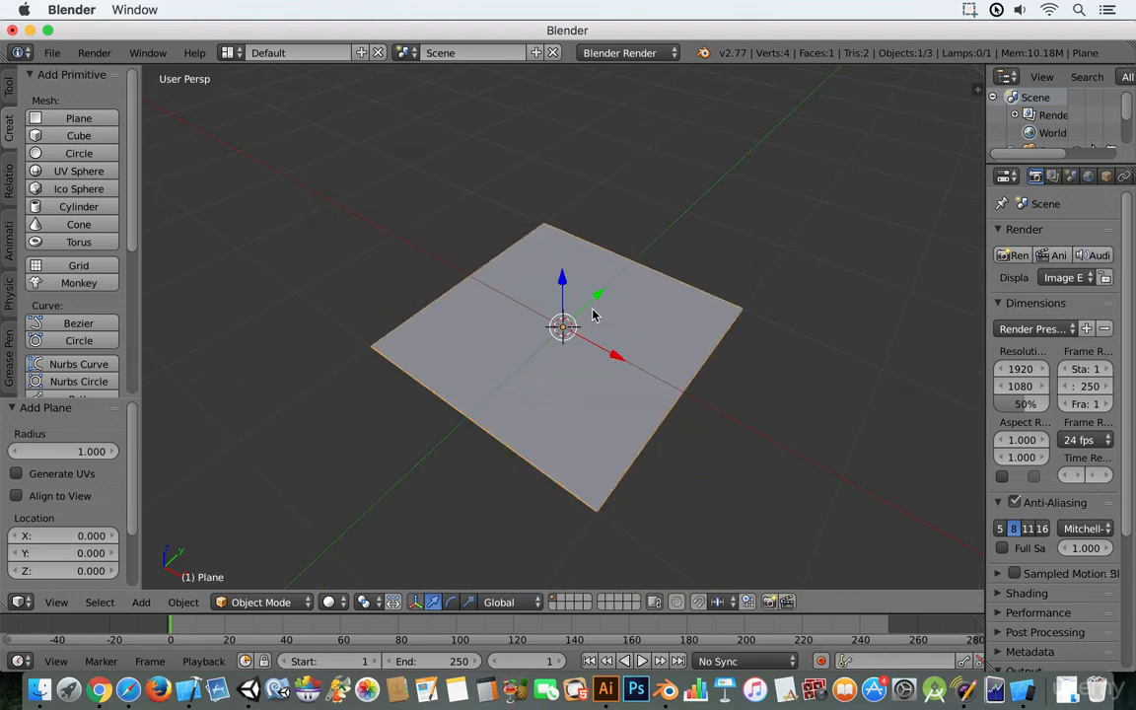
{"action": "scroll", "coordinate": [631, 349], "scroll_direction": "up", "scroll_amount": 2}
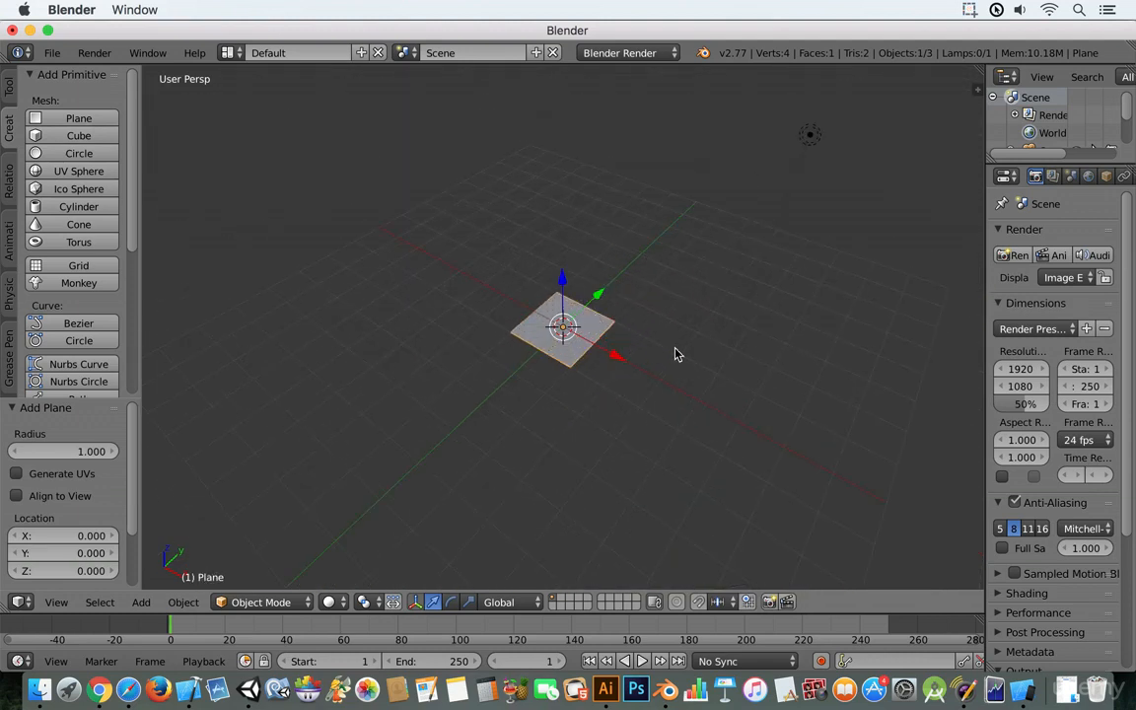
{"action": "key", "text": "s"}
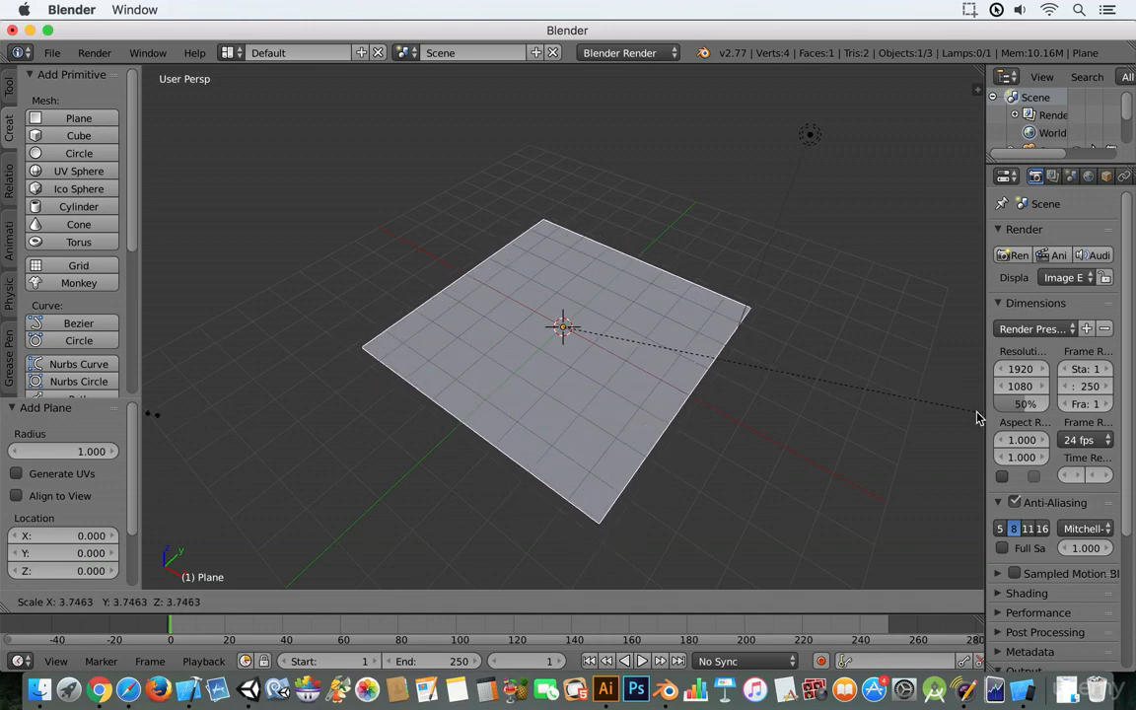
{"action": "left_click", "coordinate": [970, 417]}
{"action": "key", "text": "s"}
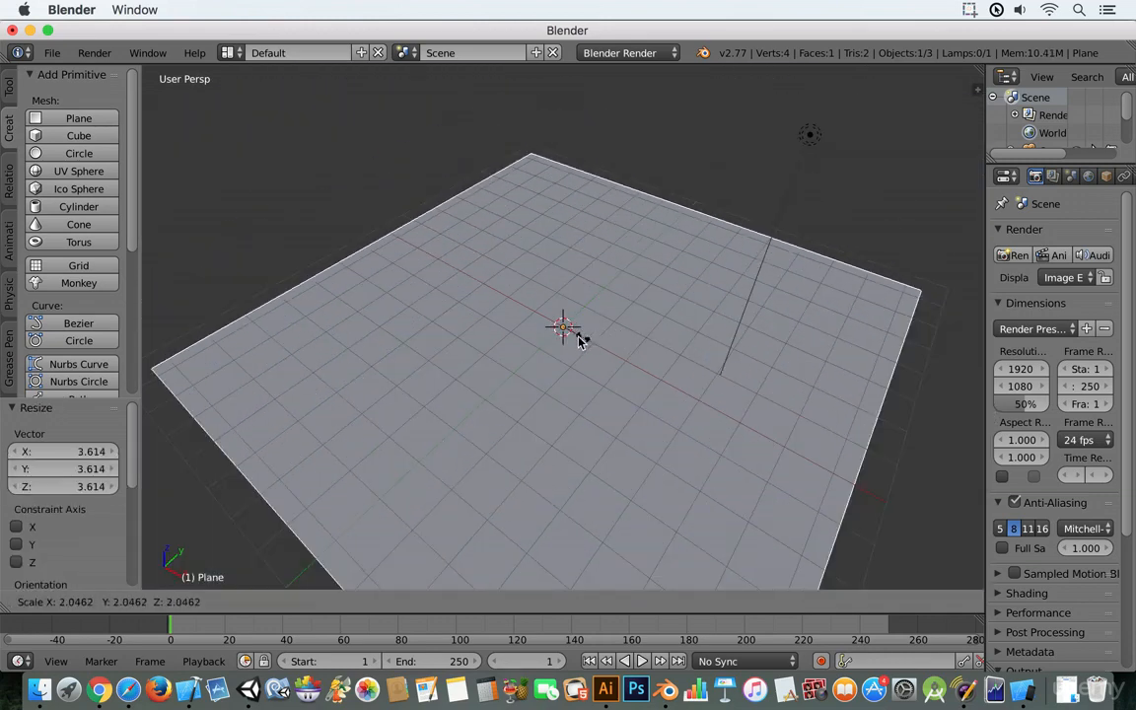
{"action": "left_click", "coordinate": [580, 342]}
{"action": "middle_click_drag", "start_coordinate": [580, 342], "coordinate": [647, 365]}
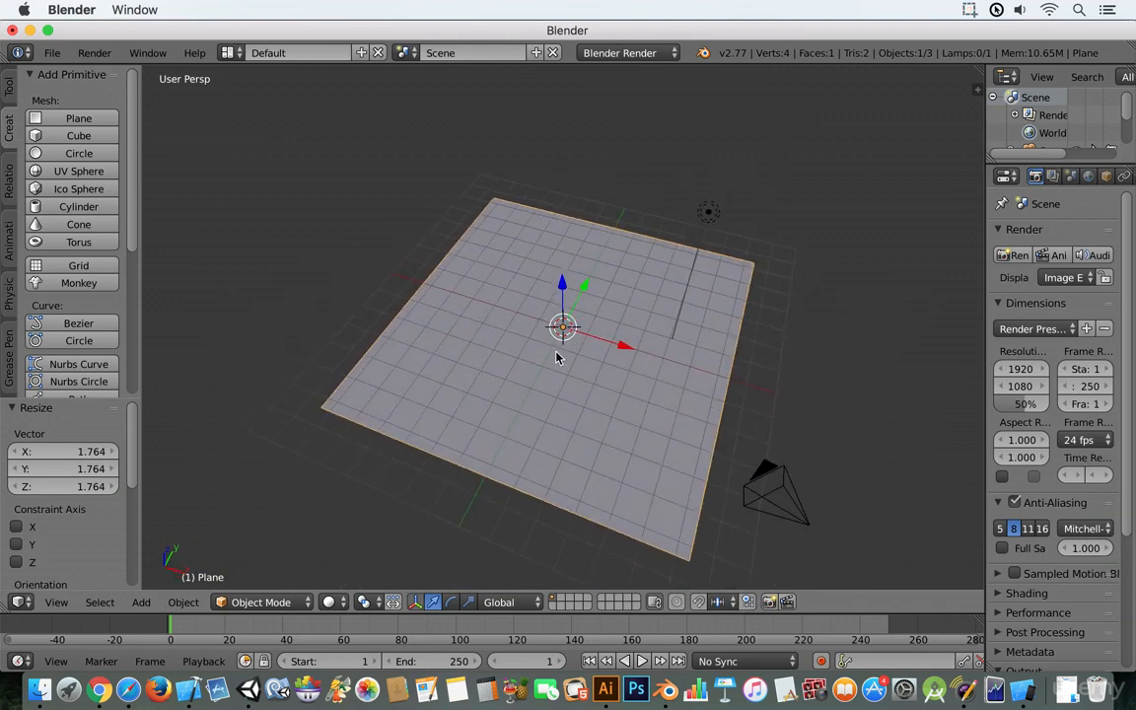
Enter Edit Mode on the plane and subdivide its whole surface four times with one cut each
{"action": "key", "text": "Tab"}
{"action": "scroll", "coordinate": [572, 345], "scroll_direction": "up", "scroll_amount": 2}
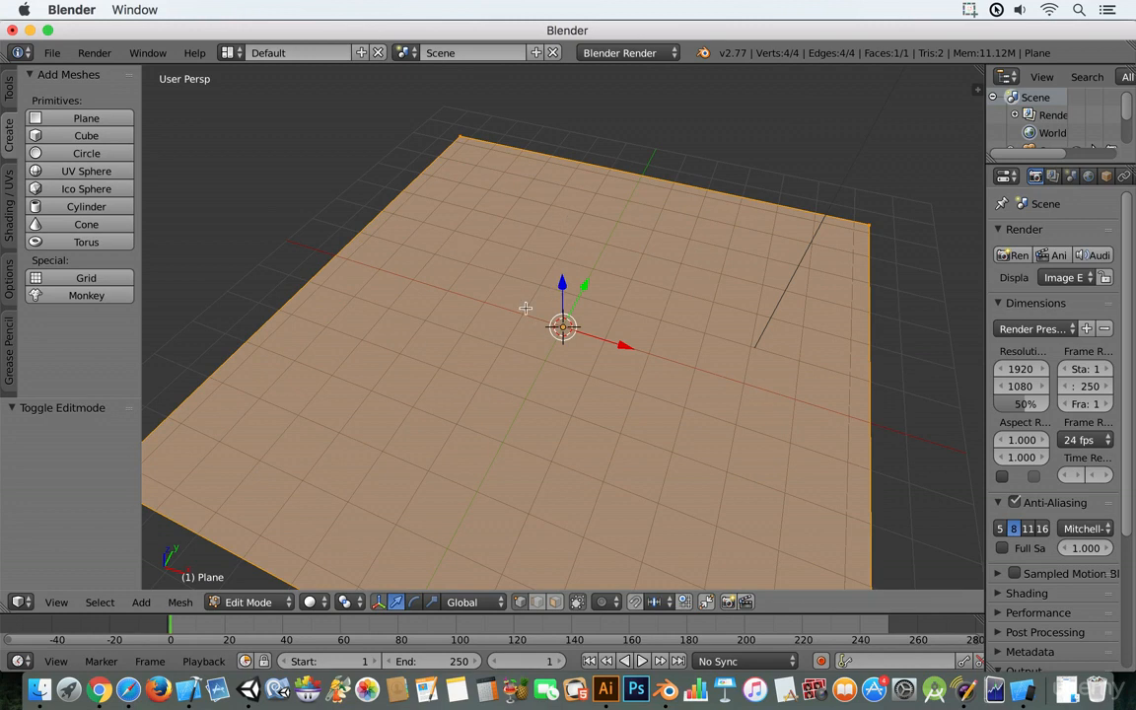
{"action": "key", "text": "w"}
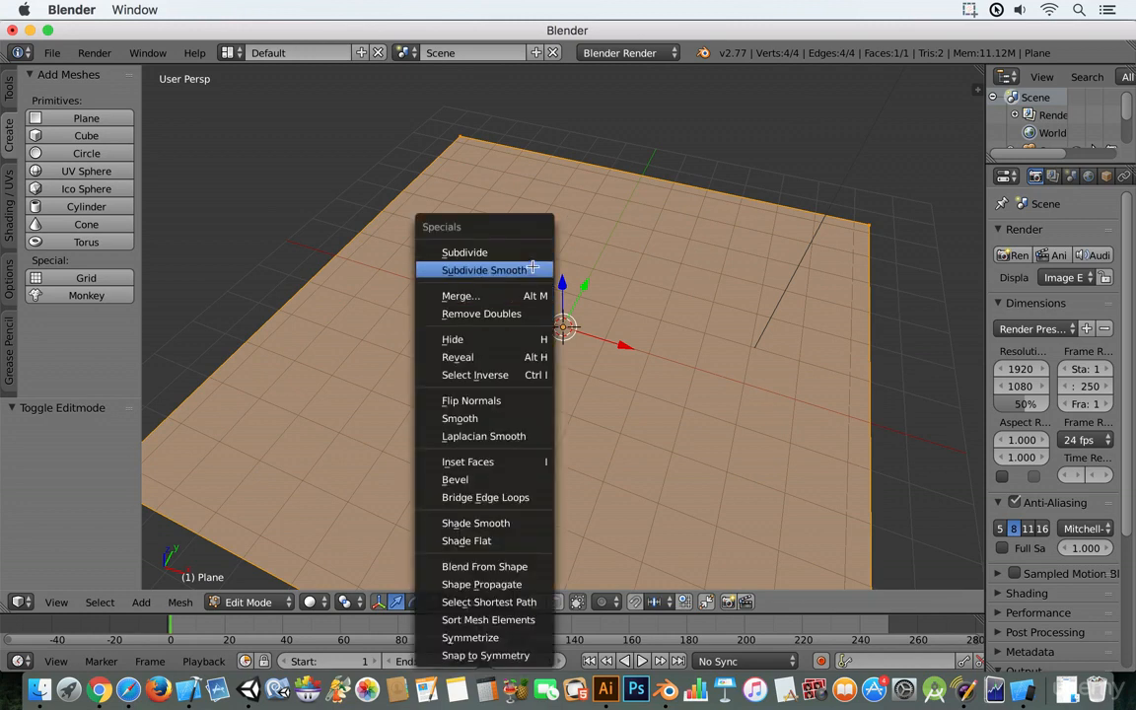
{"action": "left_click", "coordinate": [533, 254]}
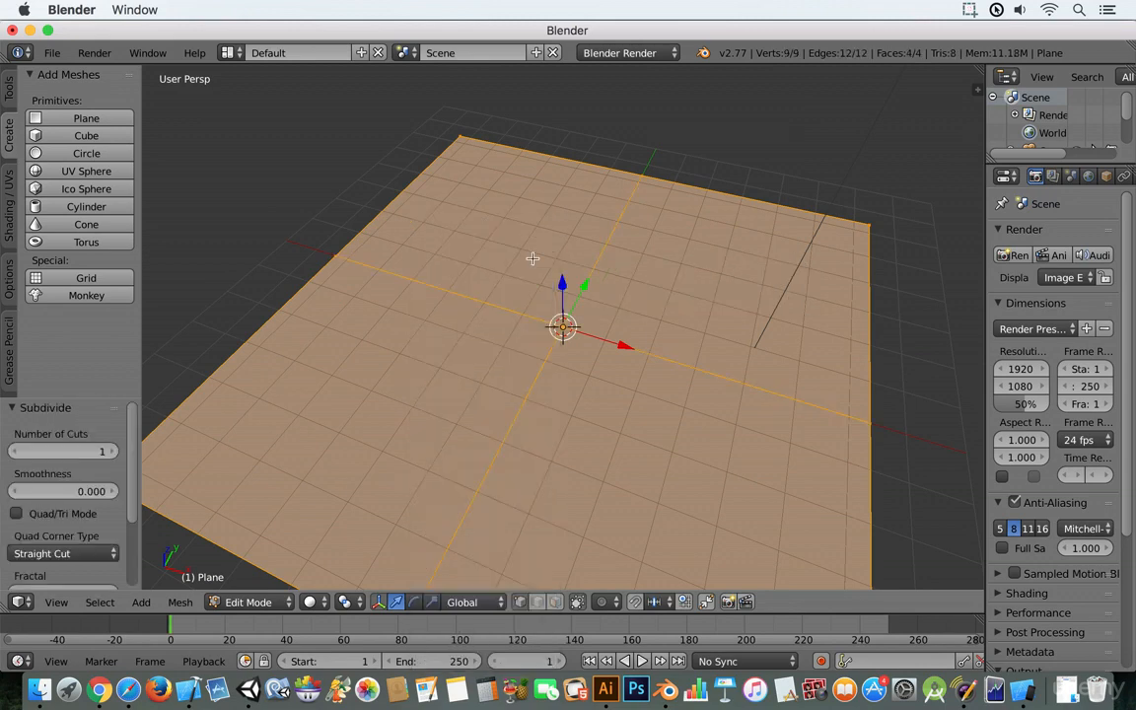
{"action": "key", "text": "w"}
{"action": "left_click", "coordinate": [532, 258]}
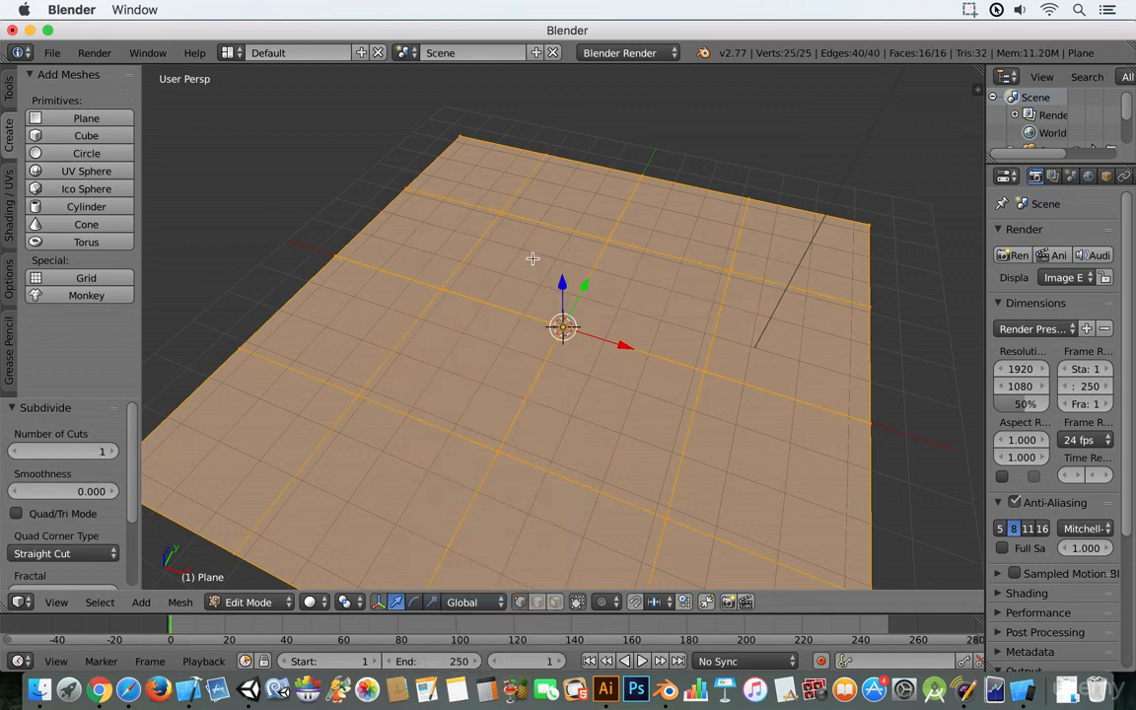
{"action": "key", "text": "w"}
{"action": "left_click", "coordinate": [533, 259]}
{"action": "key", "text": "w"}
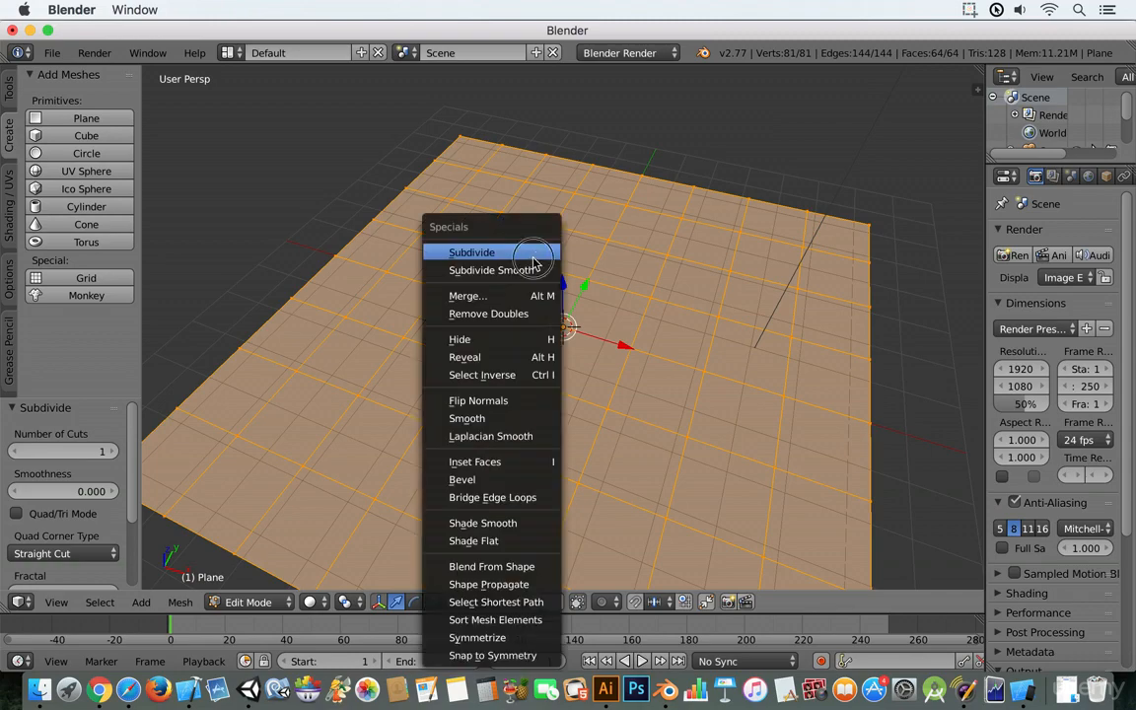
{"action": "left_click", "coordinate": [533, 259]}
Try a fifth subdivision of the plane and undo it
{"action": "mouse_move", "coordinate": [570, 304]}
{"action": "middle_mouse_down"}
{"action": "mouse_move", "coordinate": [598, 281]}
{"action": "mouse_move", "coordinate": [613, 297]}
{"action": "mouse_move", "coordinate": [587, 311]}
{"action": "middle_mouse_up"}
{"action": "scroll", "coordinate": [586, 310], "scroll_direction": "up", "scroll_amount": 2}
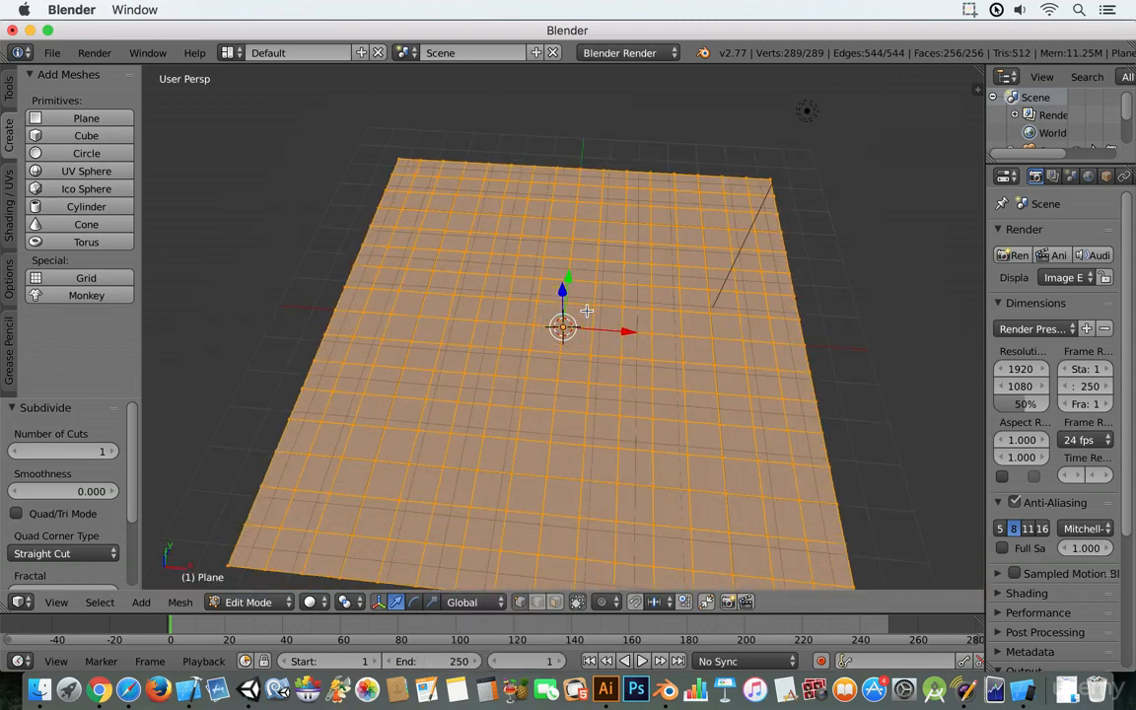
{"action": "key", "text": "w"}
{"action": "left_click", "coordinate": [527, 244]}
{"action": "middle_click_drag", "start_coordinate": [527, 240], "coordinate": [589, 277]}
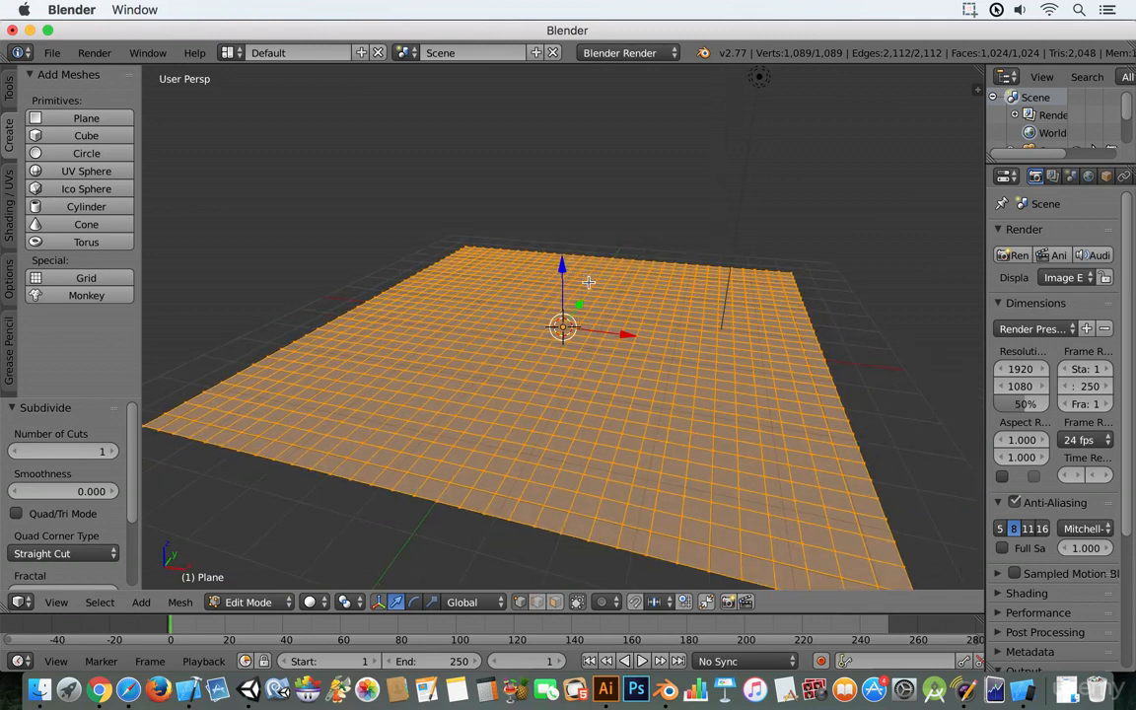
{"action": "key", "text": "ctrl+z"}
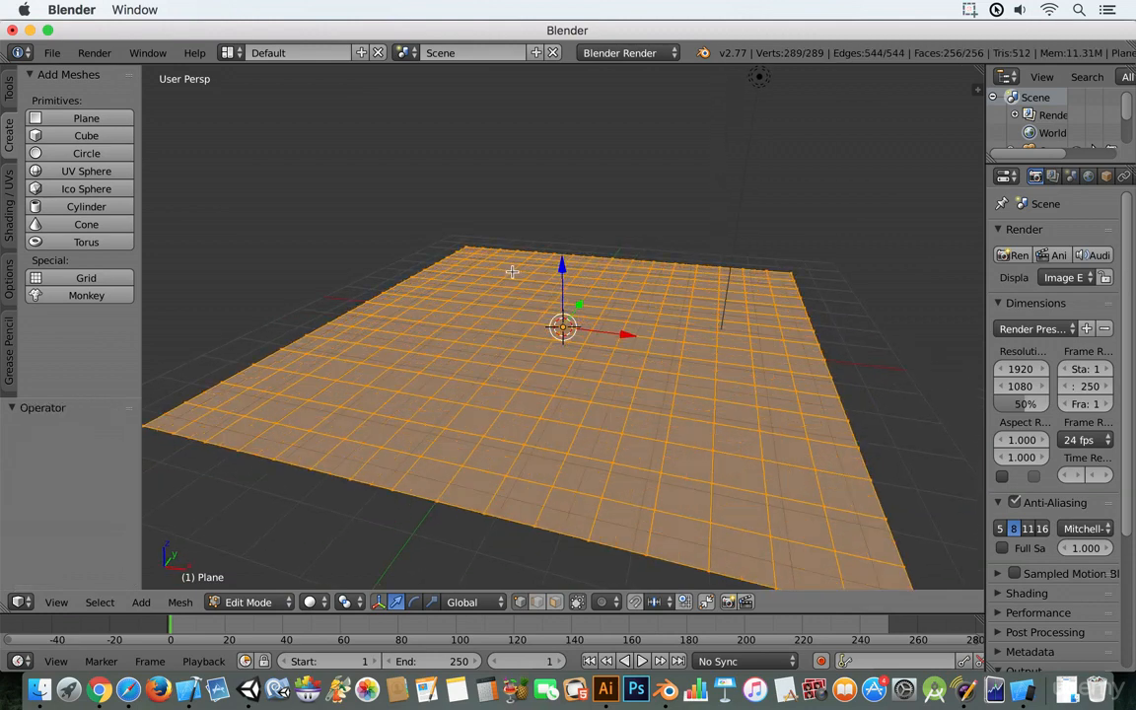
{"action": "middle_click_drag", "start_coordinate": [512, 271], "coordinate": [555, 324]}
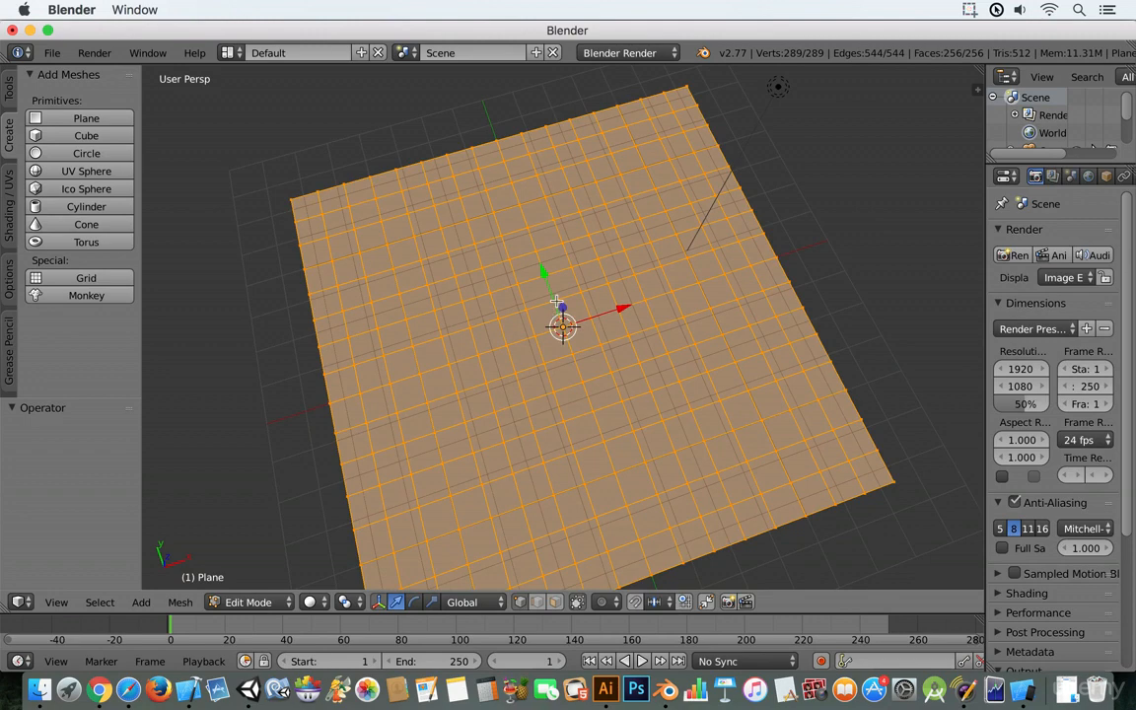
{"action": "key", "text": "w"}
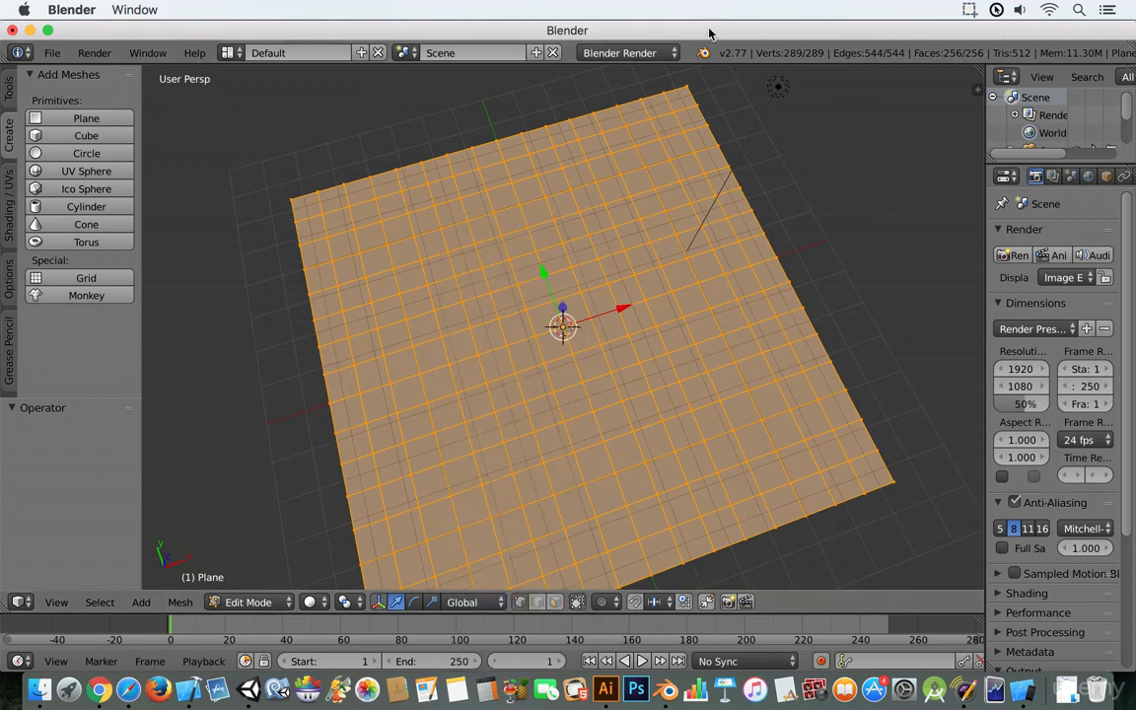
Return to Object Mode and move the plane up along the Z axis by about 0.4
{"action": "key", "text": "Tab"}
{"action": "key", "text": "g"}
{"action": "key", "text": "z"}
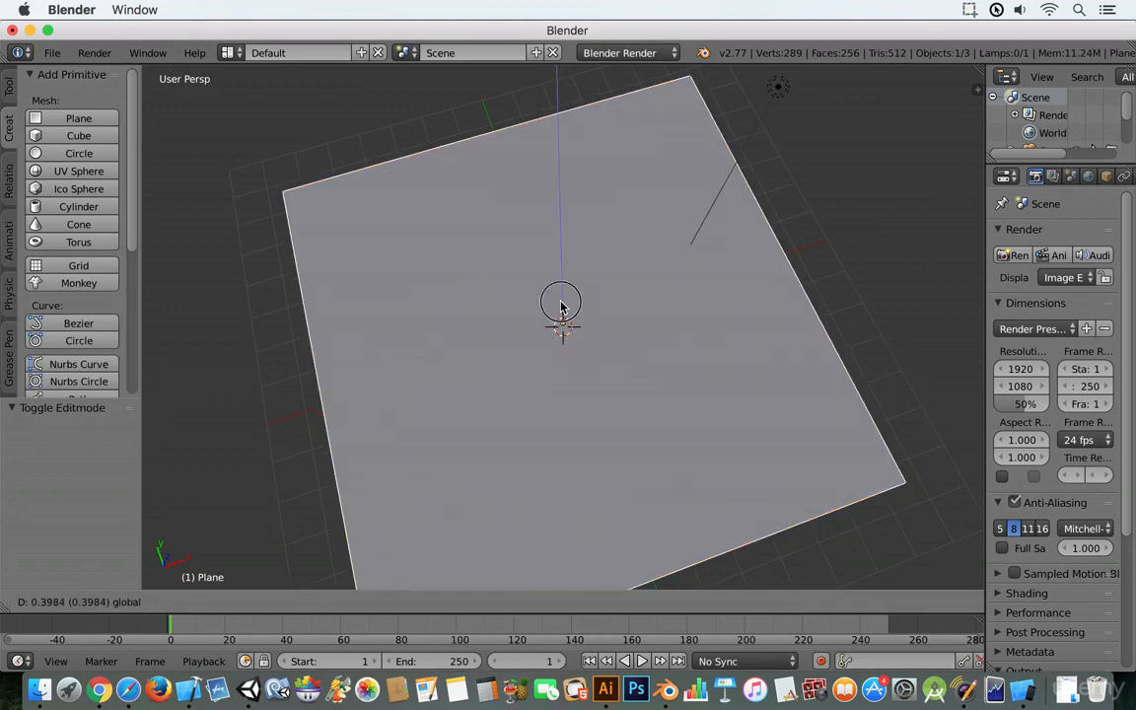
{"action": "left_click", "coordinate": [560, 308]}
{"action": "middle_click_drag", "start_coordinate": [561, 307], "coordinate": [574, 240]}
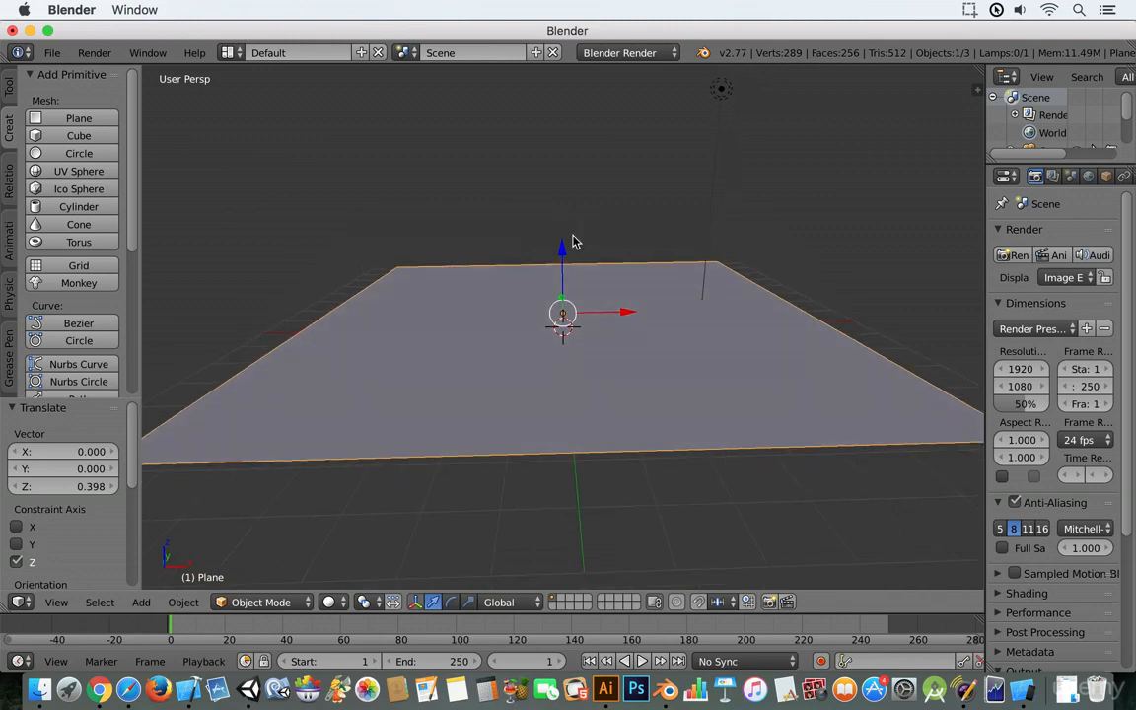
Enter Edit Mode on the raised plane and select single vertices one after another in its far half
{"action": "key", "text": "w"}
{"action": "key", "text": "Tab"}
{"action": "middle_click_drag", "start_coordinate": [587, 336], "coordinate": [587, 397]}
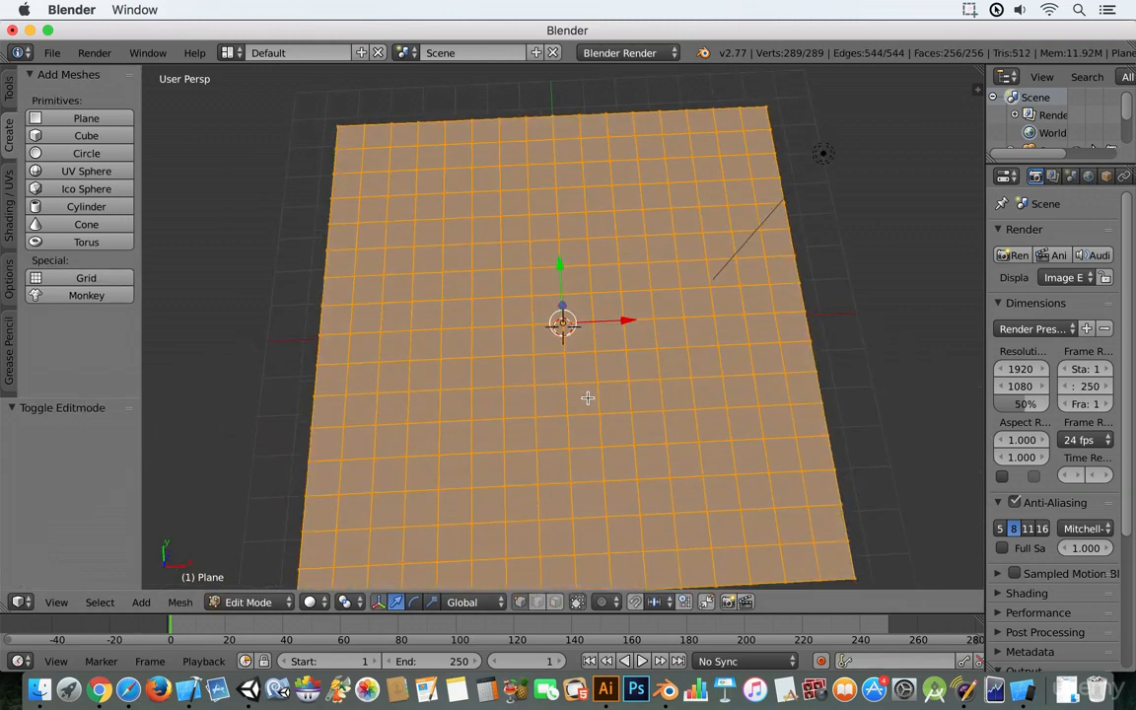
{"action": "right_click", "coordinate": [453, 237]}
{"action": "right_click", "coordinate": [524, 218]}
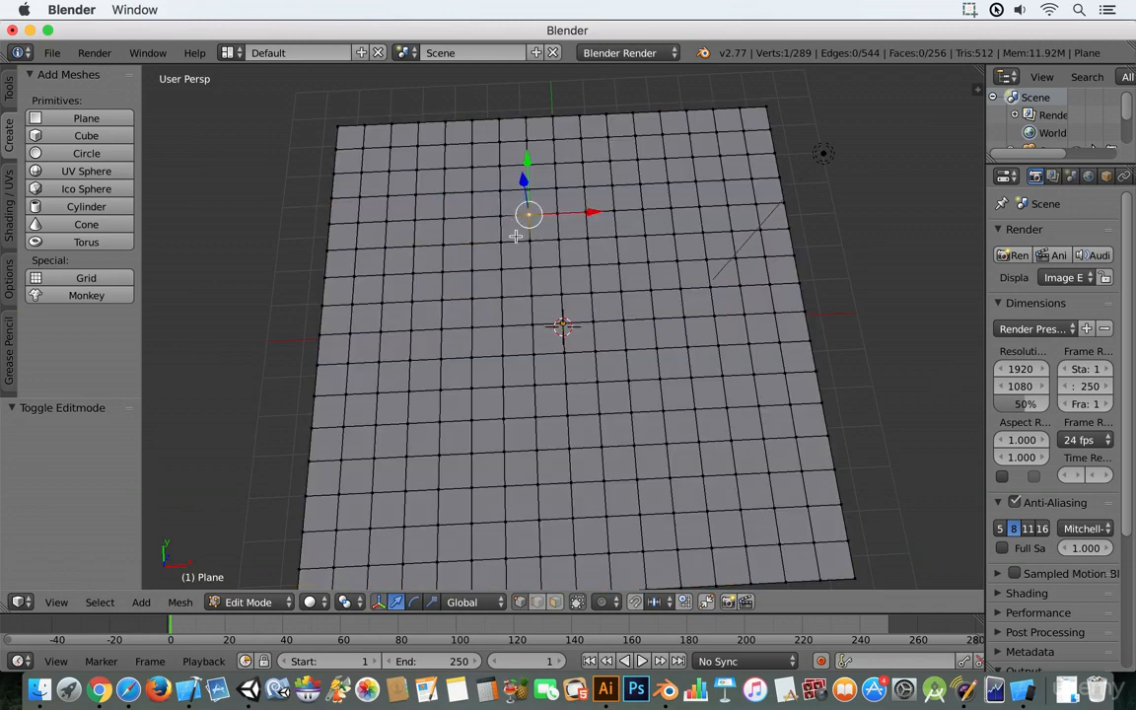
{"action": "right_click", "coordinate": [505, 262]}
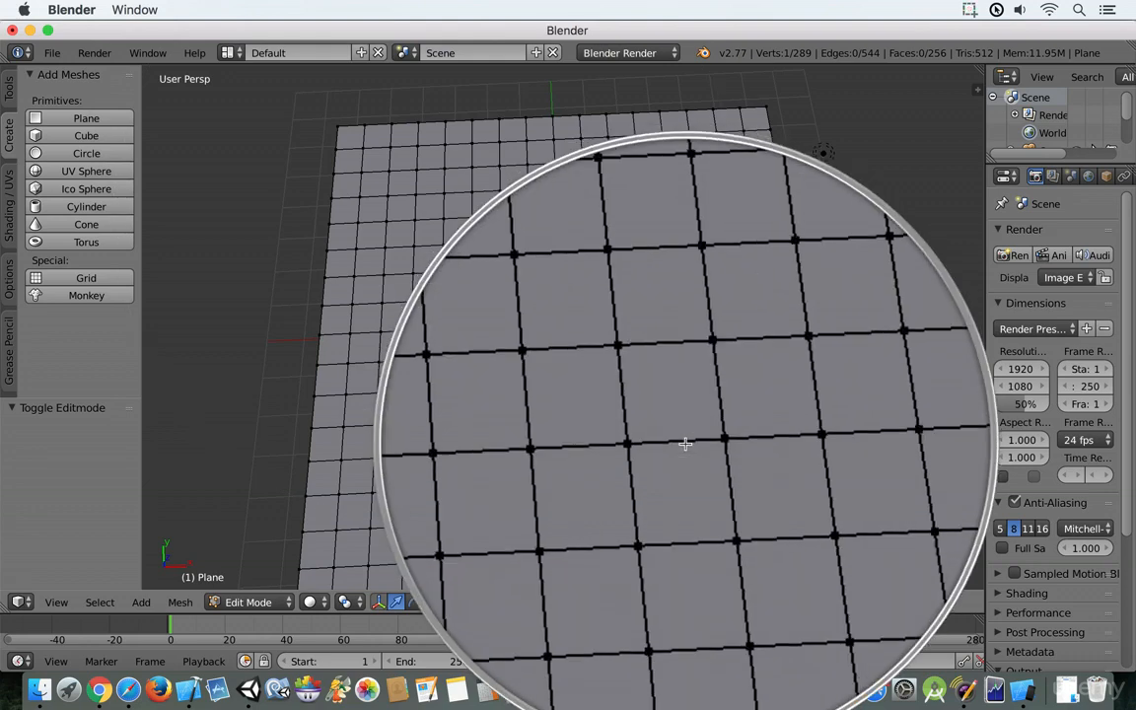
Select six scattered vertices across the far part of the plane, swapping one of them for another vertex nearby
{"action": "right_click", "coordinate": [381, 273]}
{"action": "right_click", "coordinate": [397, 164], "text": "shift"}
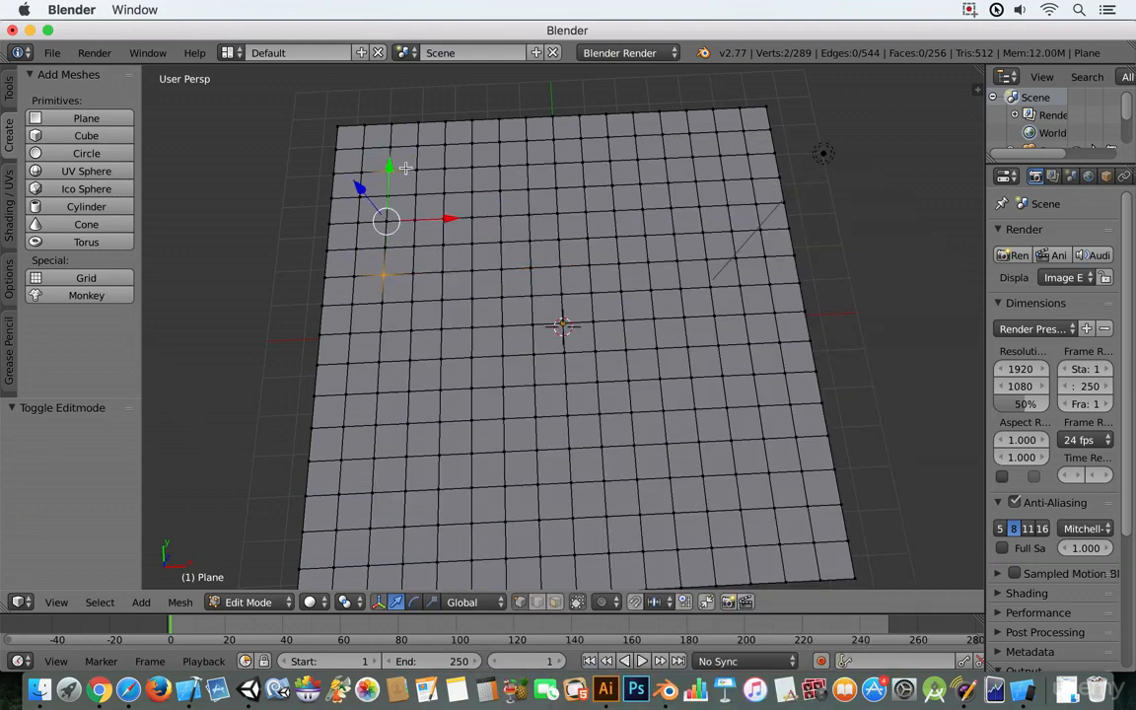
{"action": "right_click", "coordinate": [540, 167], "text": "shift"}
{"action": "right_click", "coordinate": [671, 161], "text": "shift"}
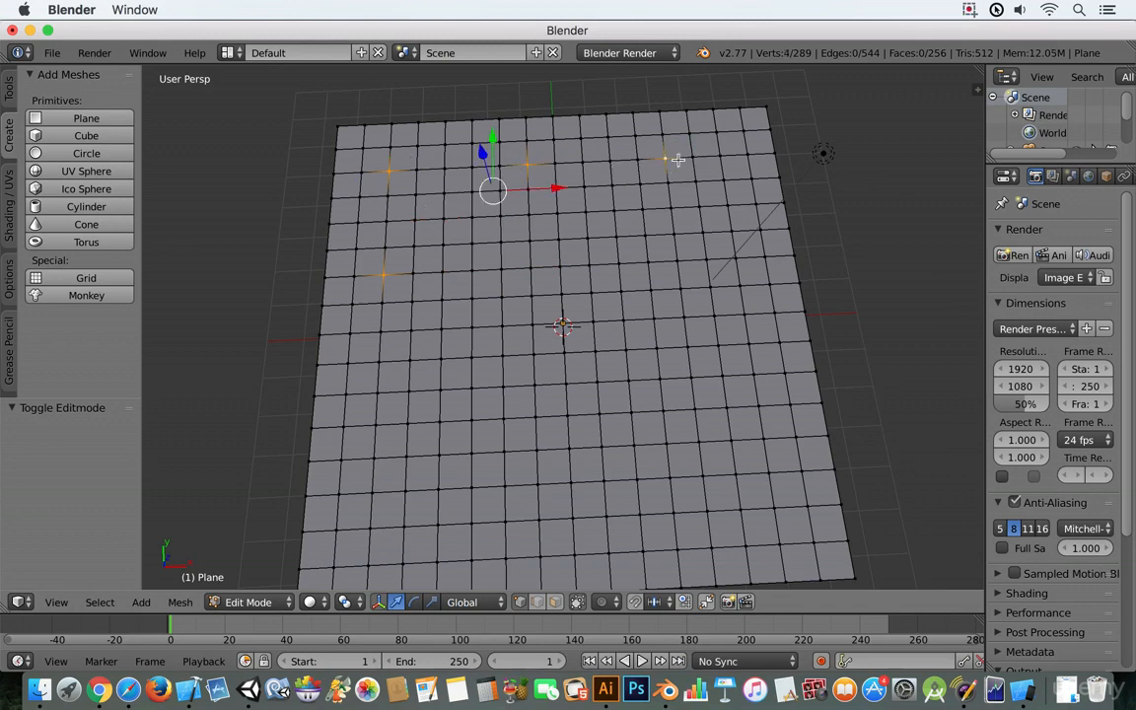
{"action": "right_click", "coordinate": [609, 211], "text": "shift"}
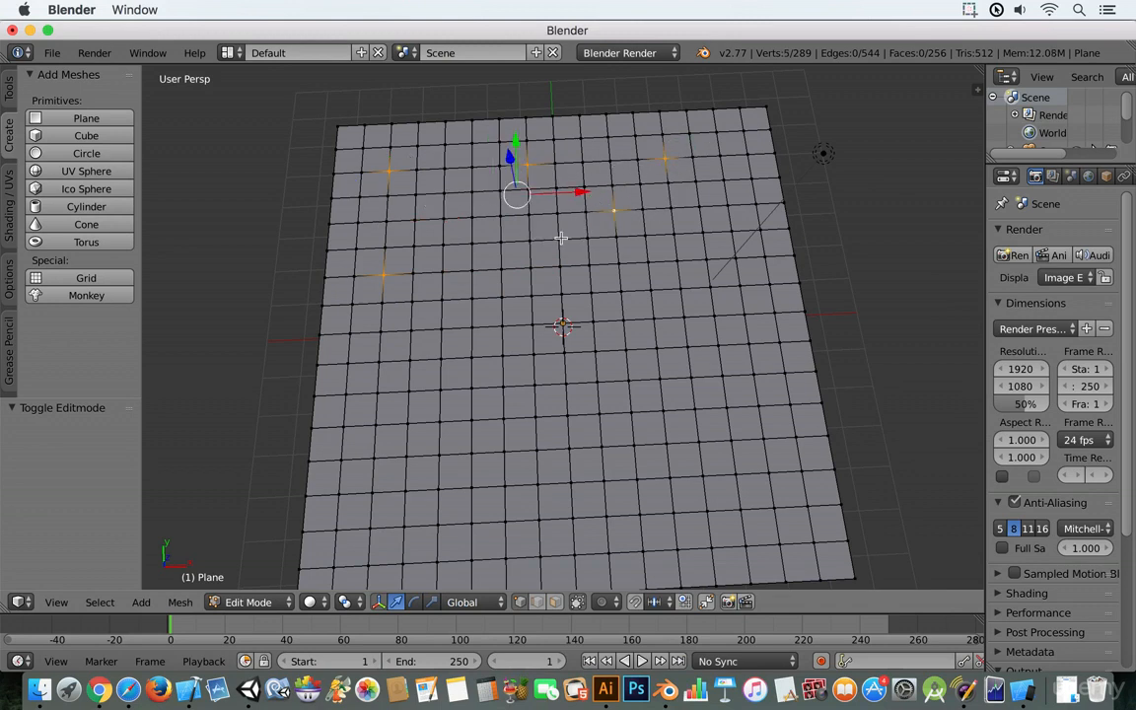
{"action": "right_click", "coordinate": [560, 238], "text": "shift"}
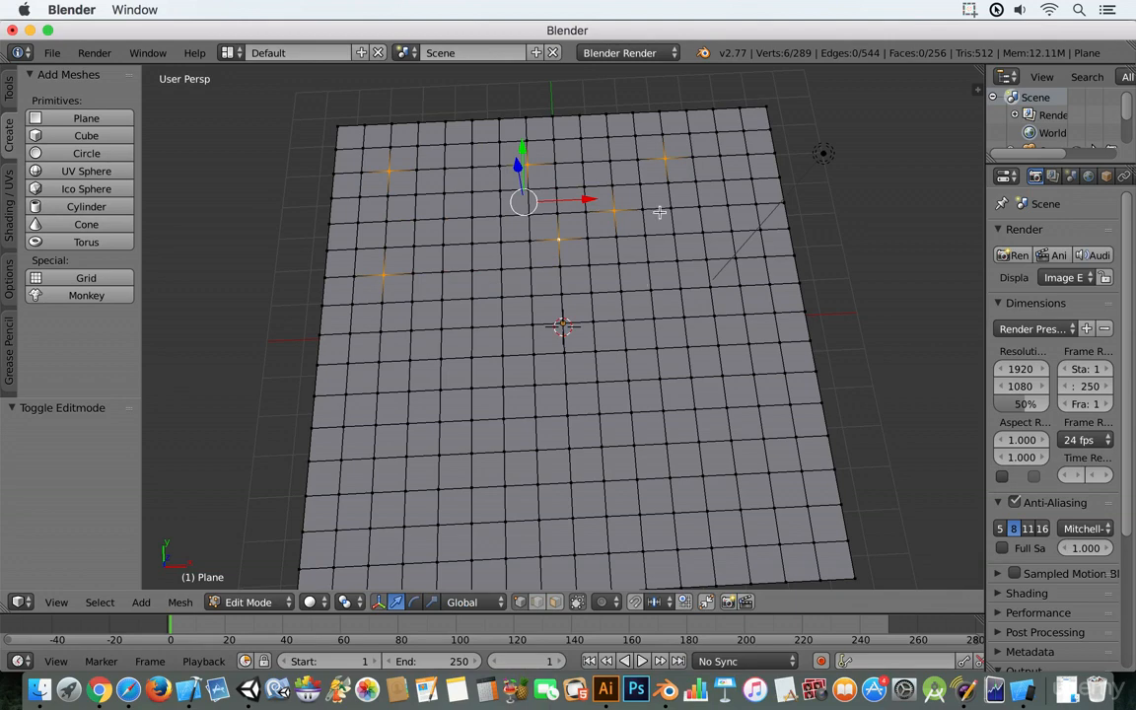
{"action": "middle_click_drag", "start_coordinate": [503, 214], "coordinate": [580, 202]}
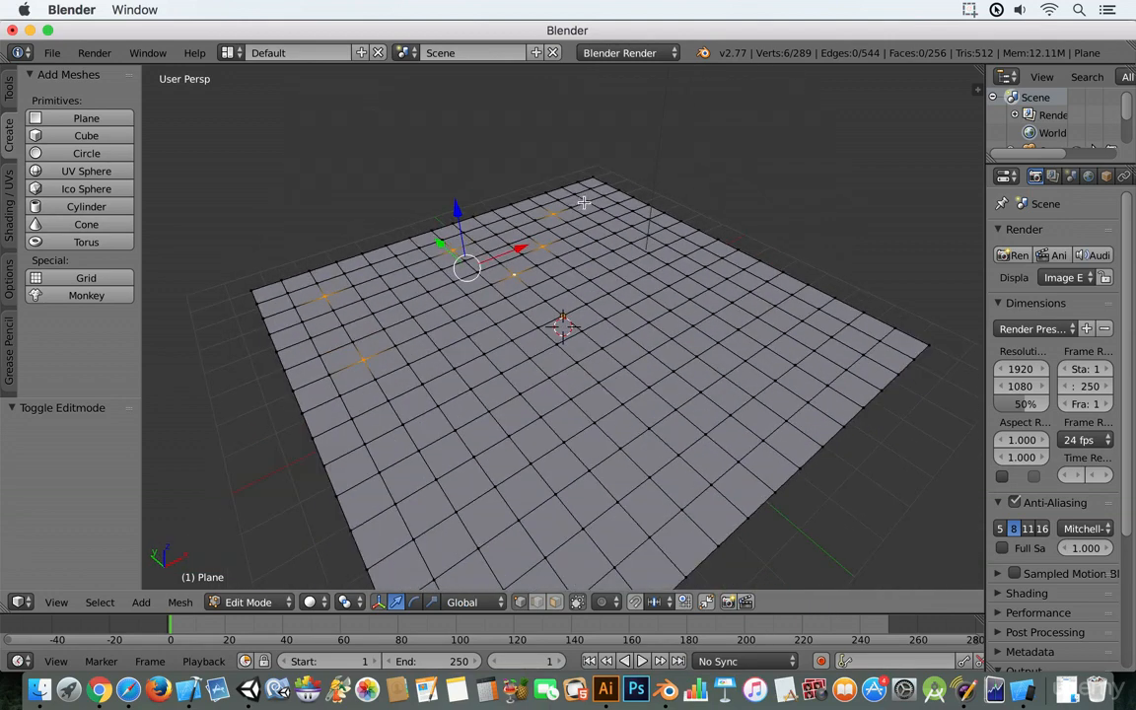
{"action": "right_click", "coordinate": [542, 244], "text": "shift"}
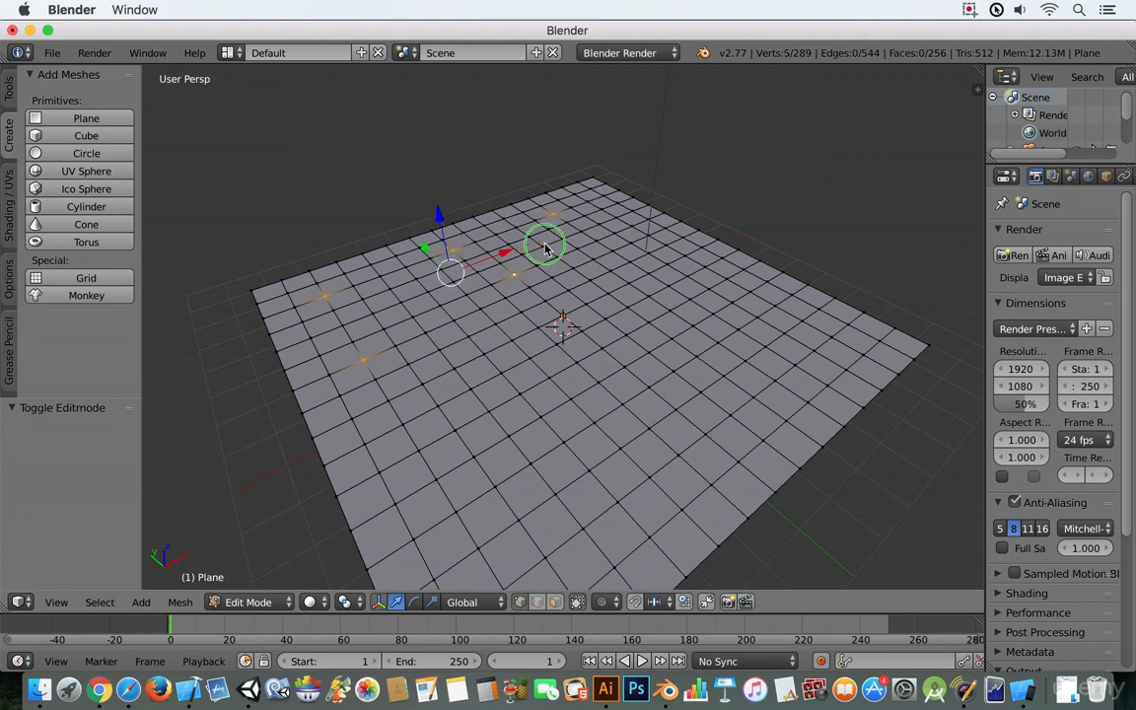
{"action": "right_click", "coordinate": [597, 240], "text": "shift"}
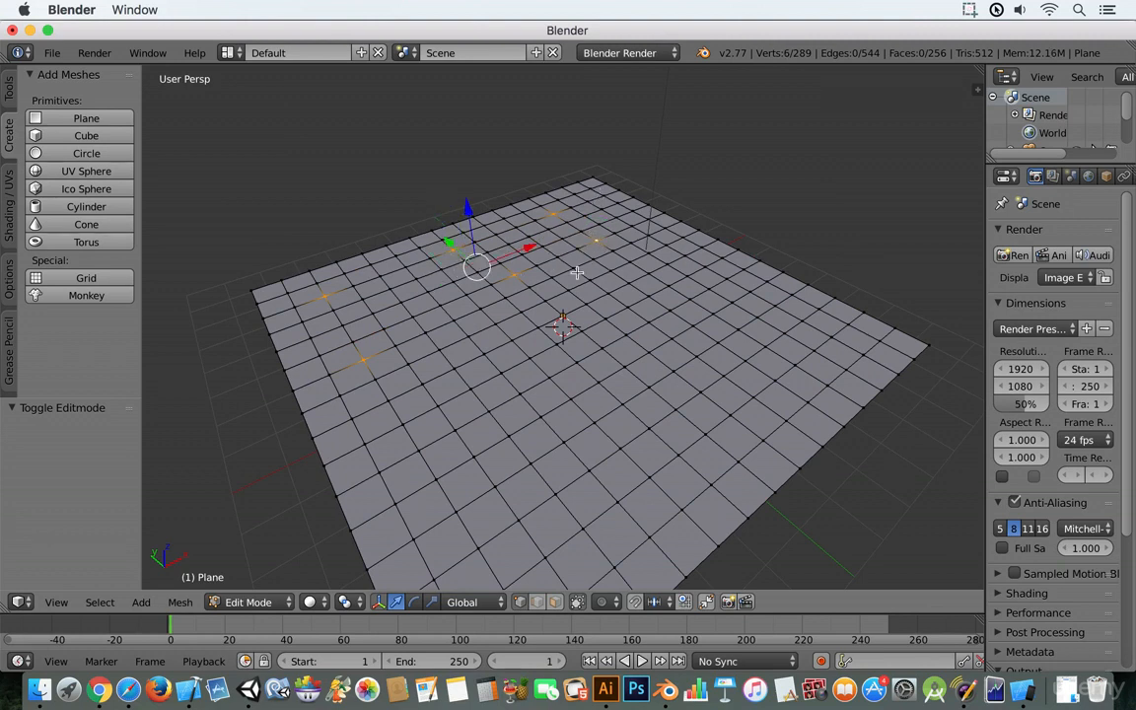
Turn on proportional editing and try lifting the six selected vertices, narrowing the proportional size from 3.45 to 1.95
{"action": "key", "text": "o"}
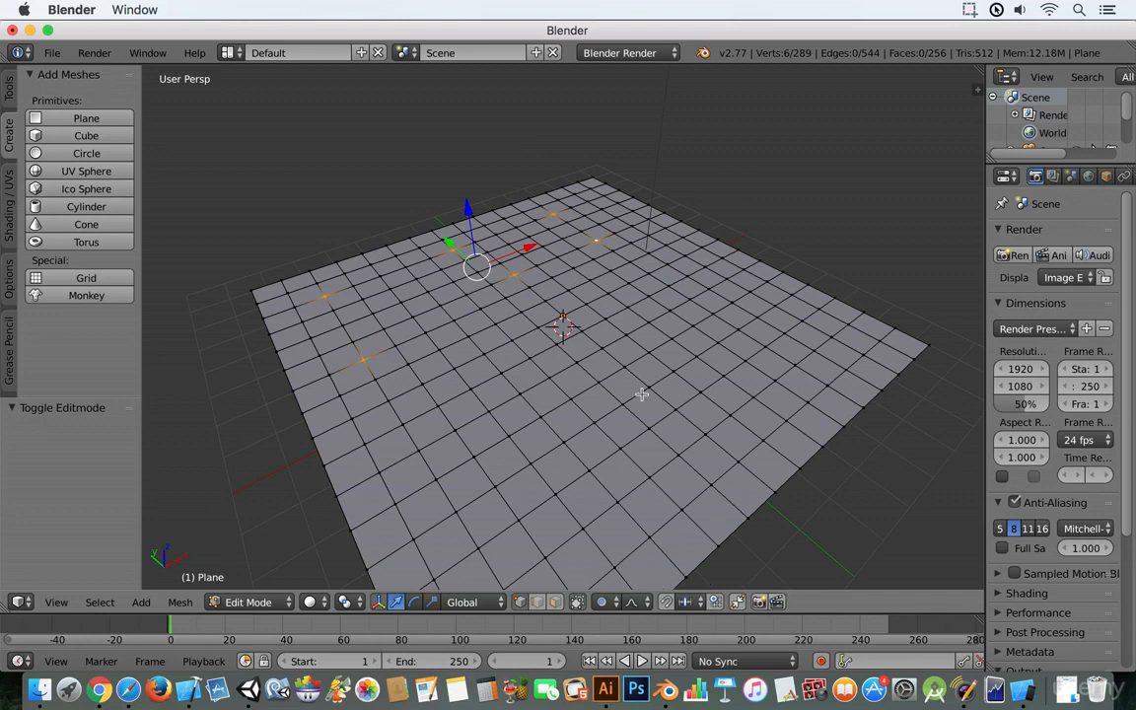
{"action": "key", "text": "g"}
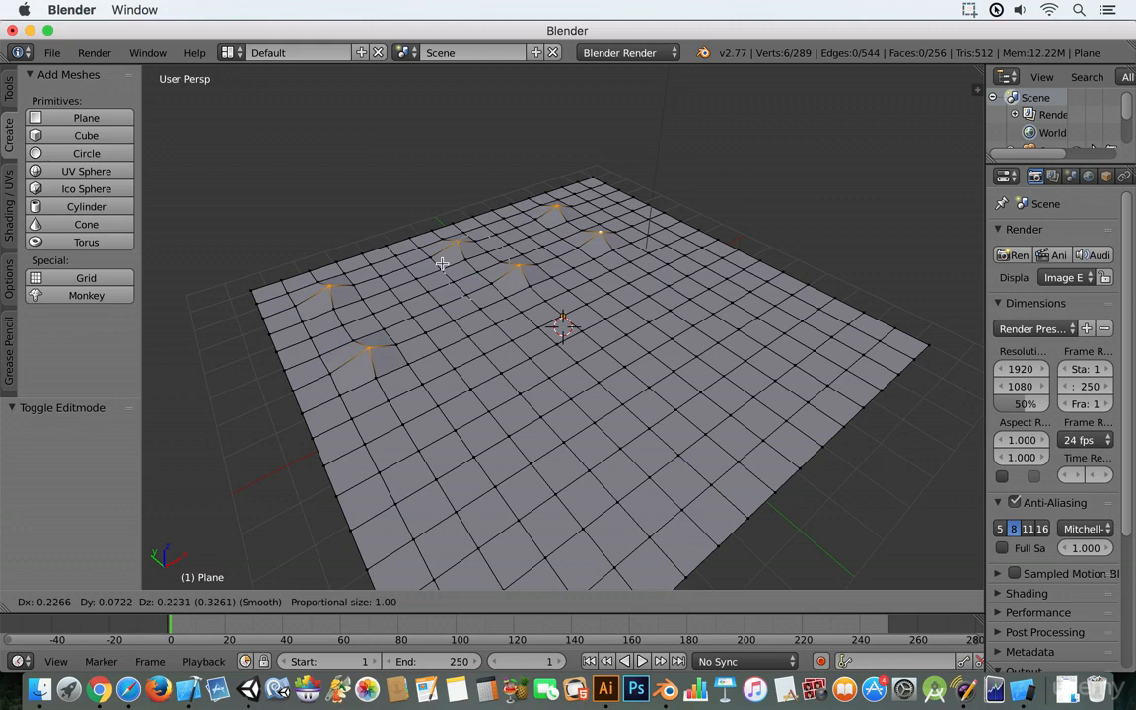
{"action": "scroll", "coordinate": [442, 263], "scroll_direction": "down", "scroll_amount": 13}
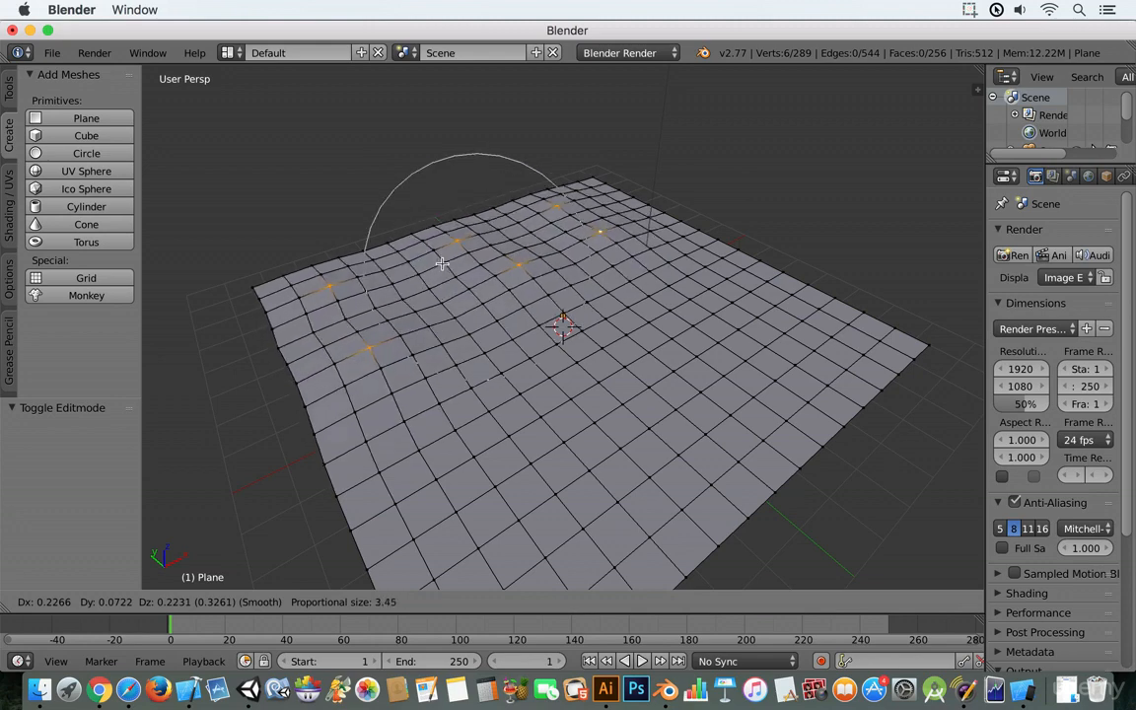
{"action": "scroll", "coordinate": [442, 264], "scroll_direction": "up", "scroll_amount": 1}
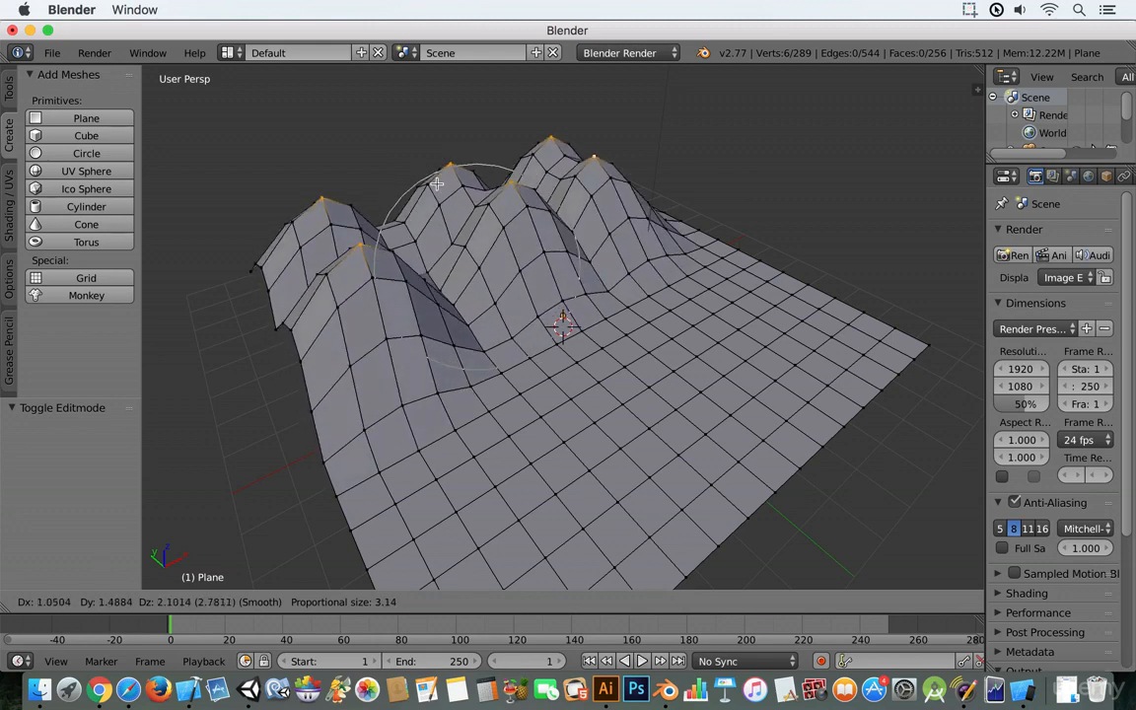
{"action": "scroll", "coordinate": [437, 183], "scroll_direction": "up", "scroll_amount": 5}
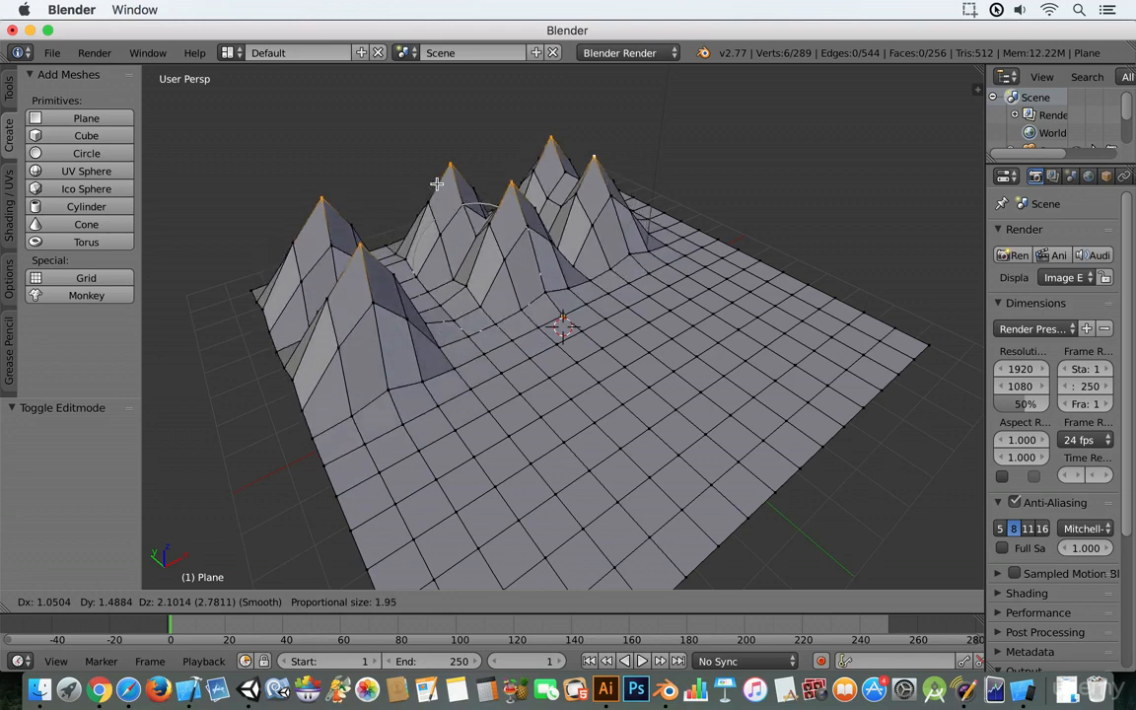
Try broader falloffs on the lifted peaks, widening the proportional size to 8.14 and narrowing it to 3.80
{"action": "scroll", "coordinate": [434, 115], "scroll_direction": "down", "scroll_amount": 8}
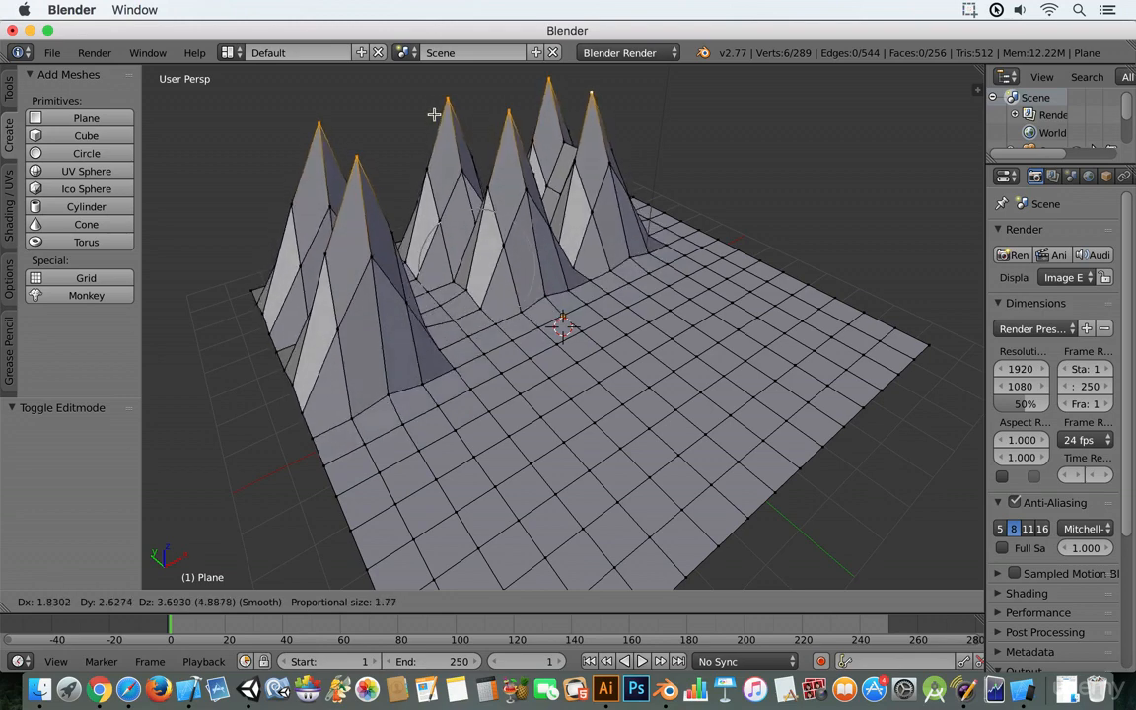
{"action": "scroll", "coordinate": [434, 114], "scroll_direction": "down", "scroll_amount": 2}
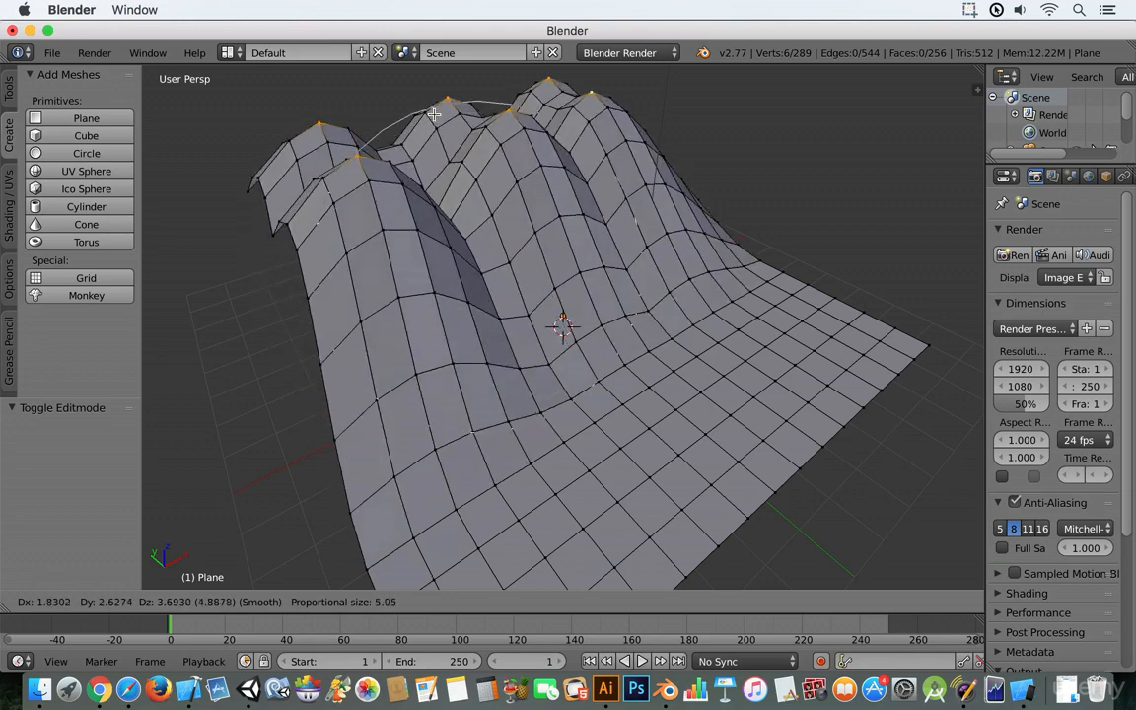
{"action": "scroll", "coordinate": [434, 115], "scroll_direction": "down", "scroll_amount": 5}
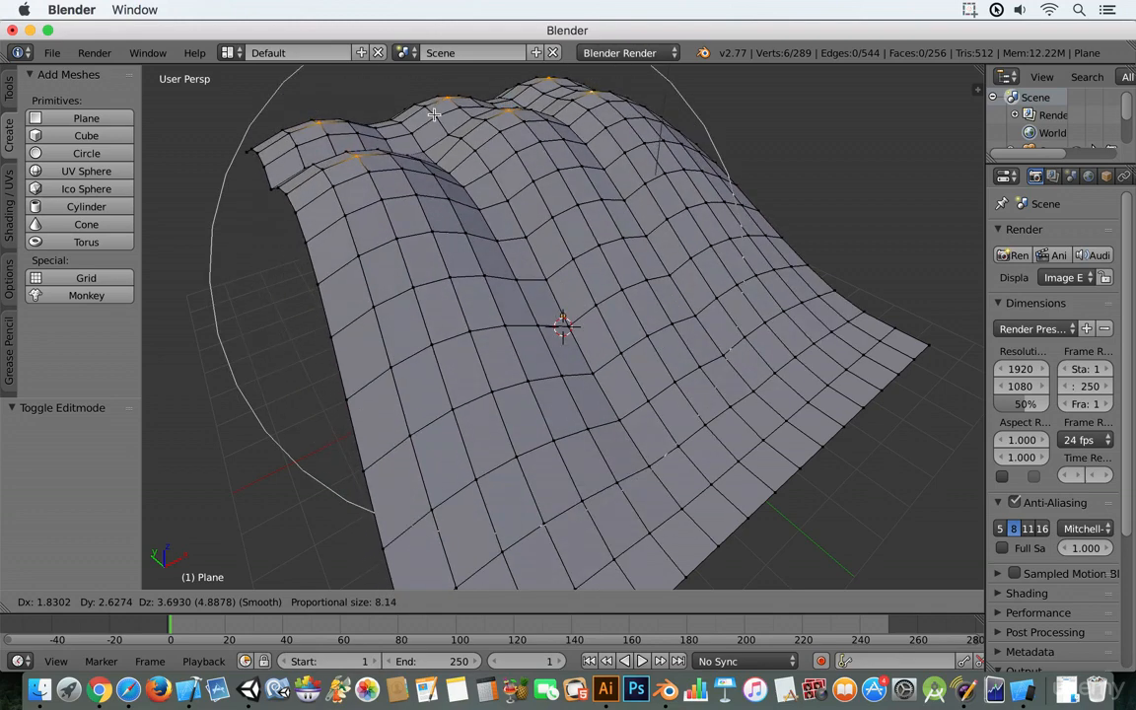
{"action": "scroll", "coordinate": [434, 114], "scroll_direction": "down", "scroll_amount": 2}
{"action": "scroll", "coordinate": [434, 114], "scroll_direction": "up", "scroll_amount": 6}
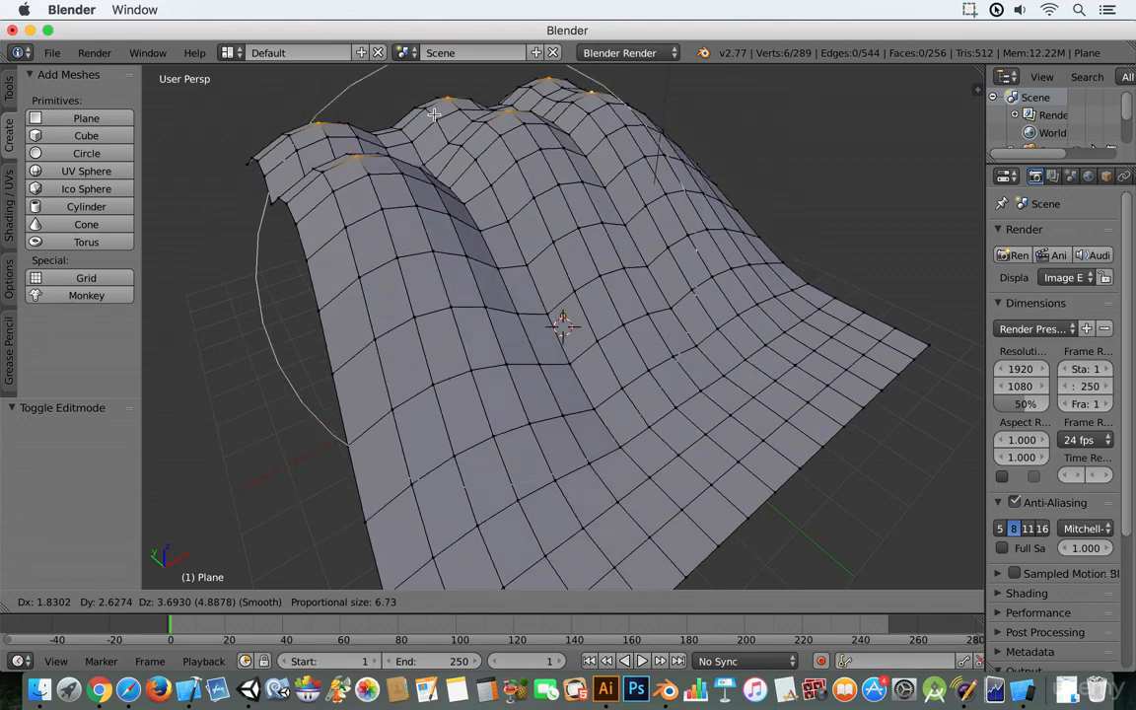
{"action": "scroll", "coordinate": [434, 115], "scroll_direction": "up", "scroll_amount": 5}
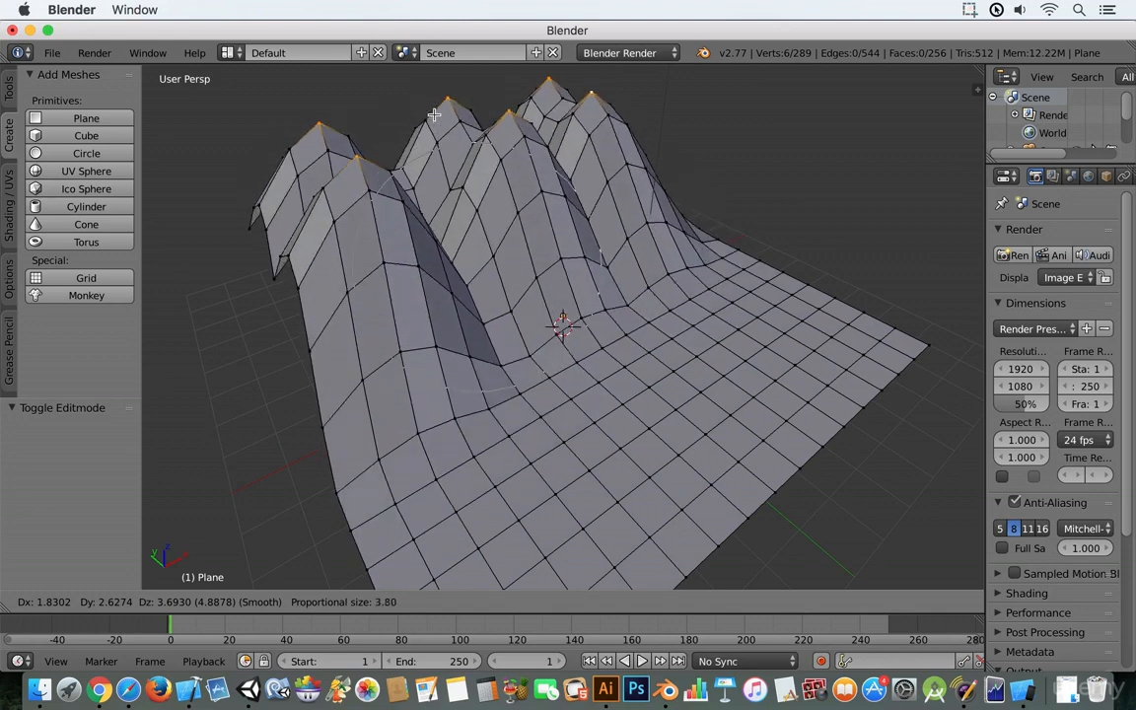
Fine-tune the falloff of the lifted peaks to a proportional size of 2.85
{"action": "scroll", "coordinate": [434, 114], "scroll_direction": "up", "scroll_amount": 2}
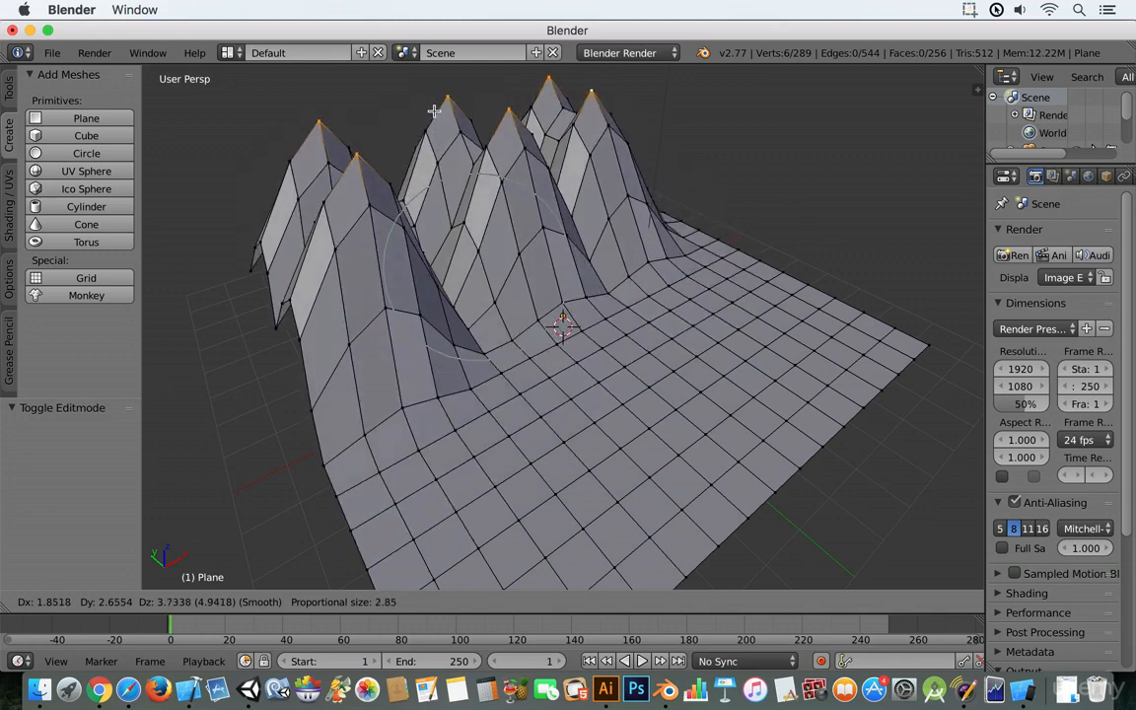
{"action": "scroll", "coordinate": [433, 110], "scroll_direction": "down", "scroll_amount": 2}
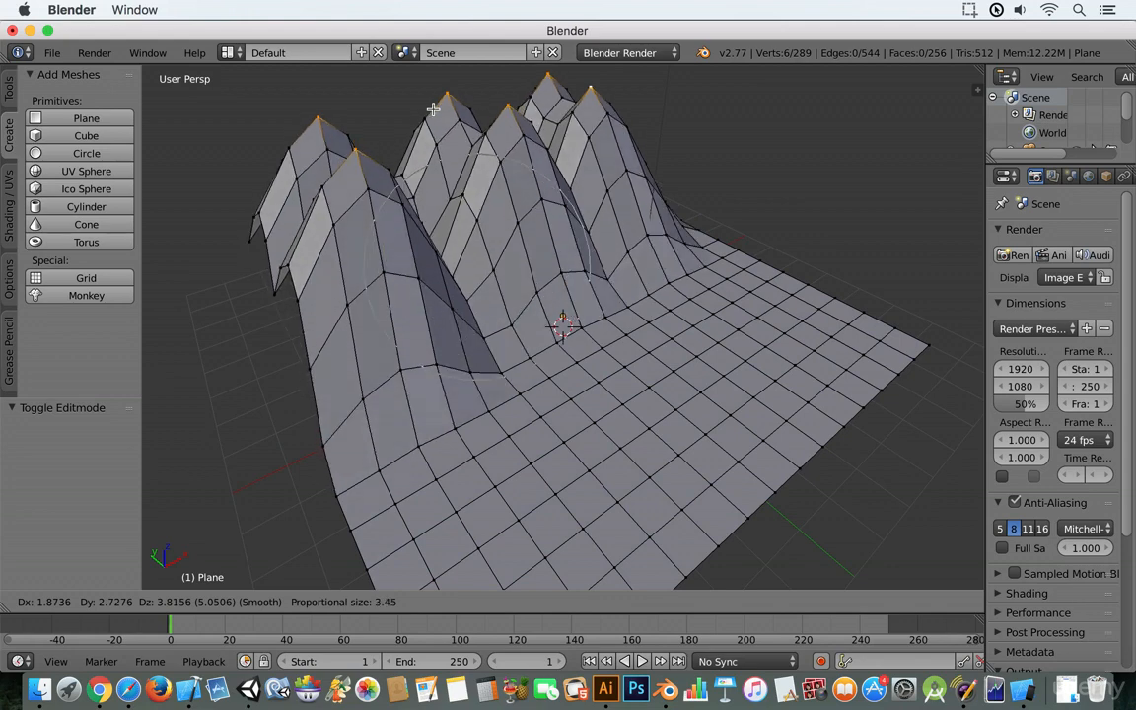
{"action": "scroll", "coordinate": [434, 110], "scroll_direction": "up", "scroll_amount": 1}
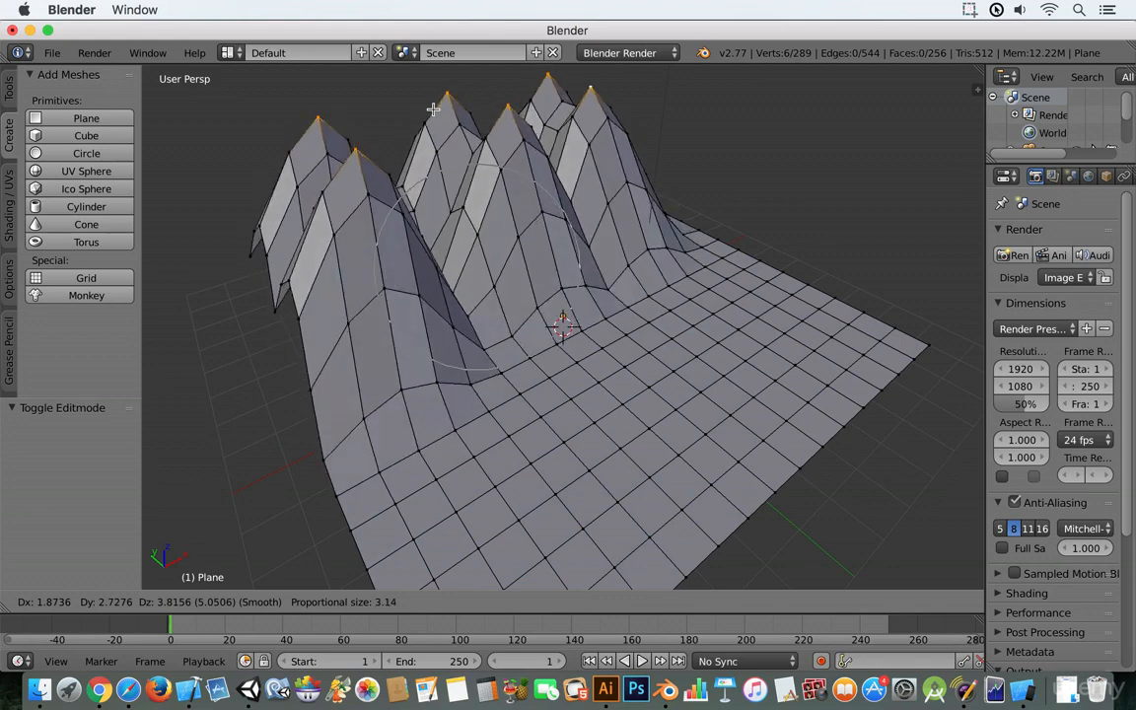
{"action": "scroll", "coordinate": [433, 109], "scroll_direction": "up", "scroll_amount": 1}
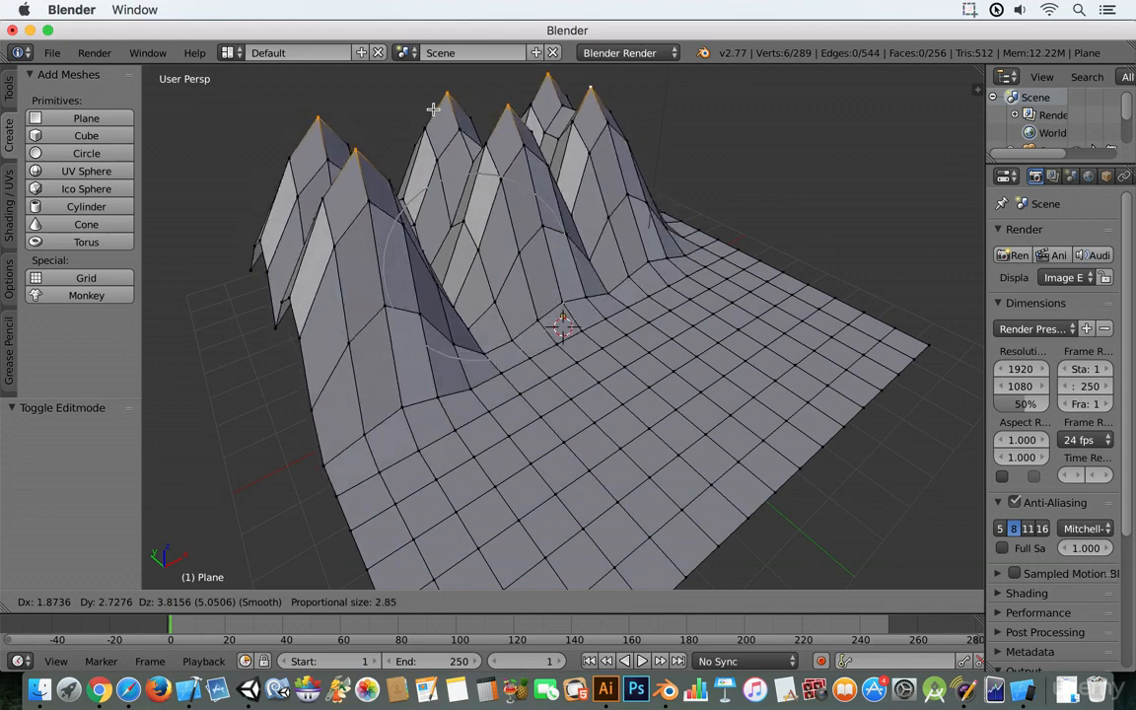
Try constraining the lift to the Z axis, set the proportional size to 3.14, and cancel the move
{"action": "key", "text": "z"}
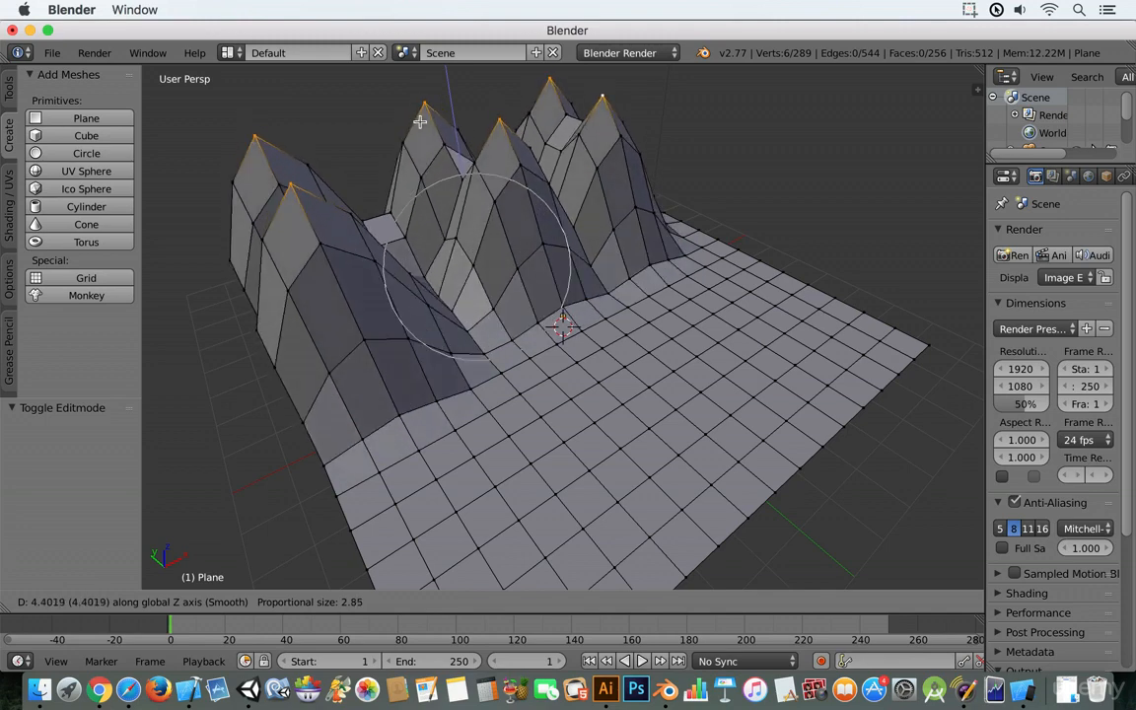
{"action": "scroll", "coordinate": [420, 122], "scroll_direction": "down", "scroll_amount": 1}
{"action": "middle_click", "coordinate": [420, 122]}
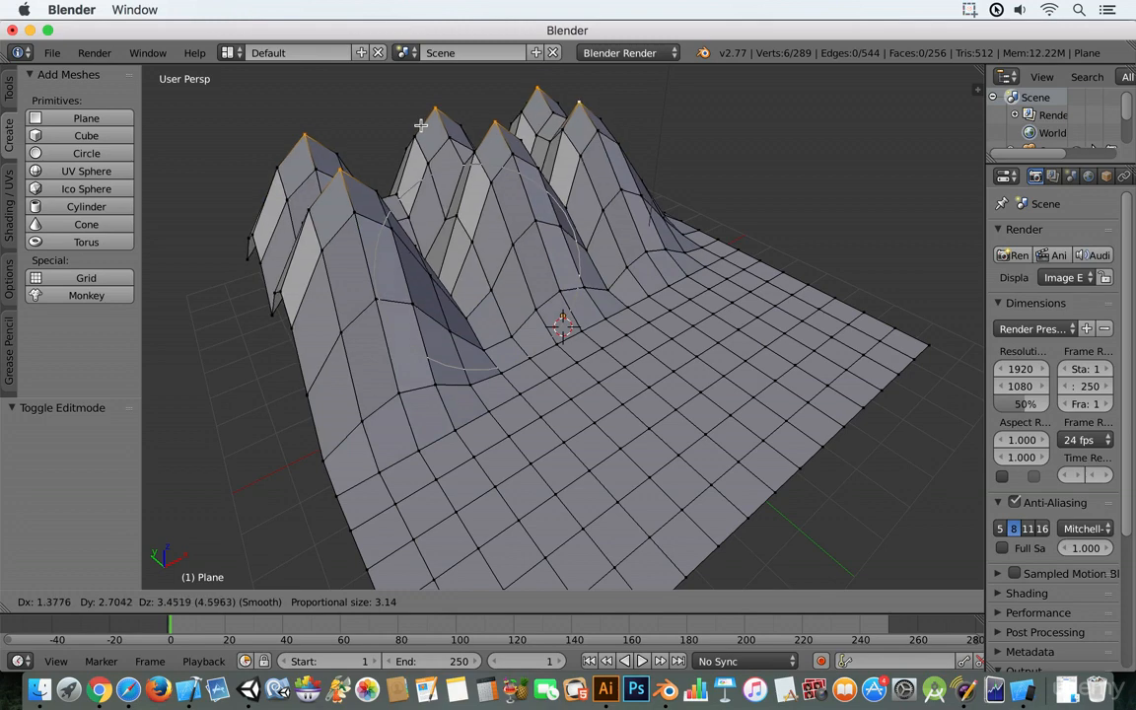
{"action": "key", "text": "z"}
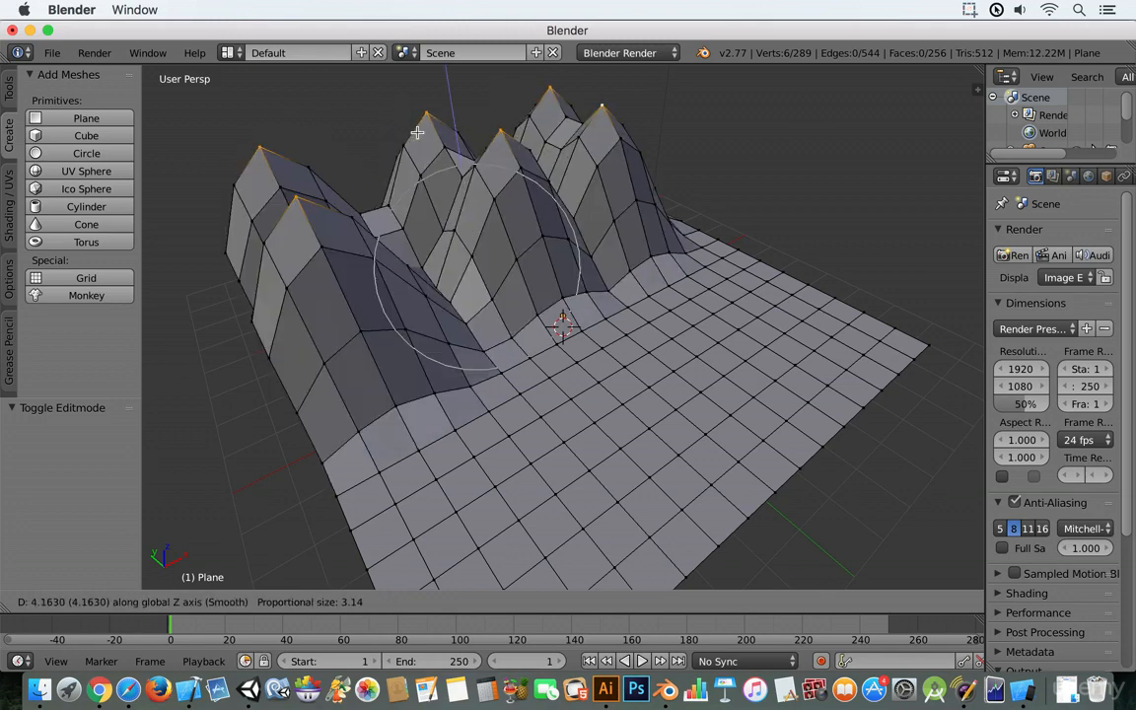
{"action": "scroll", "coordinate": [418, 133], "scroll_direction": "down", "scroll_amount": 2}
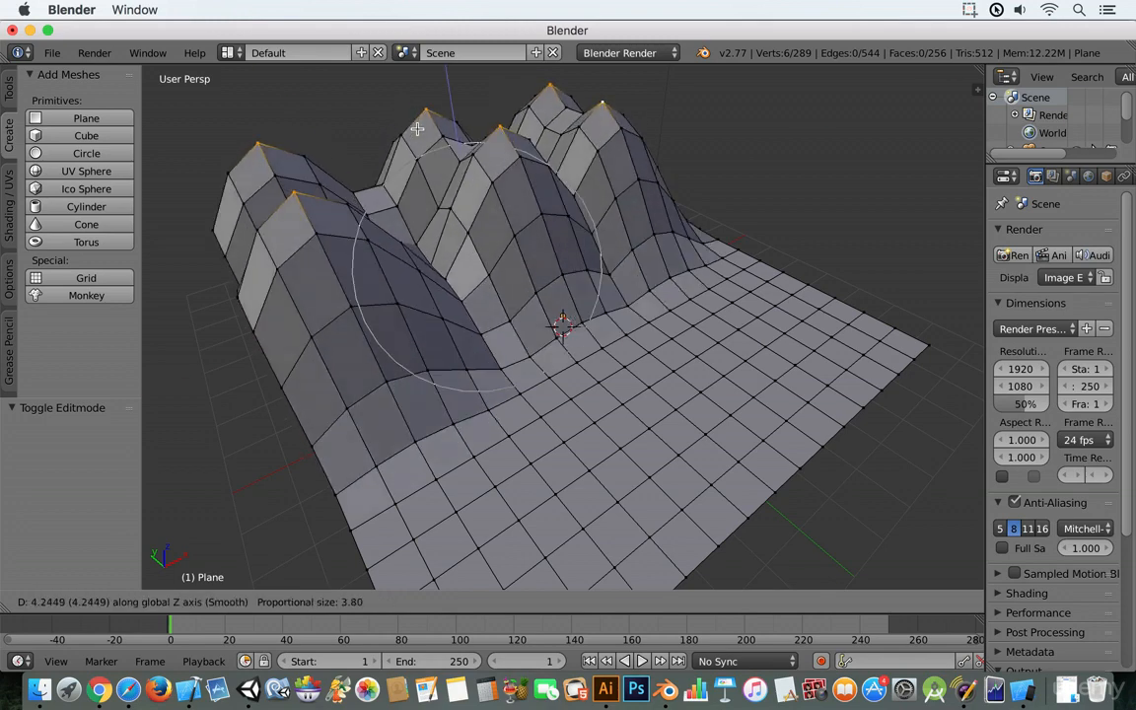
{"action": "scroll", "coordinate": [418, 129], "scroll_direction": "up", "scroll_amount": 2}
{"action": "key", "text": "Escape"}
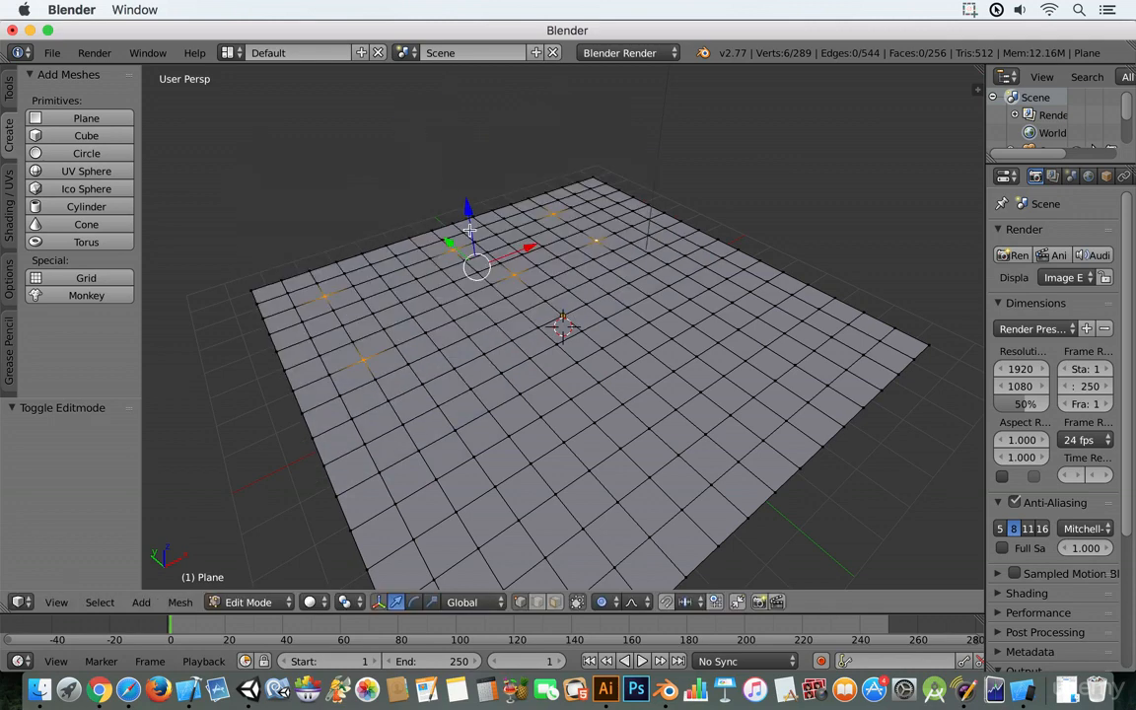
Raise the six selected vertices about 4.03 along the Z axis with proportional editing
{"action": "left_click_drag", "start_coordinate": [470, 229], "coordinate": [451, 93]}
{"action": "key", "text": "z"}
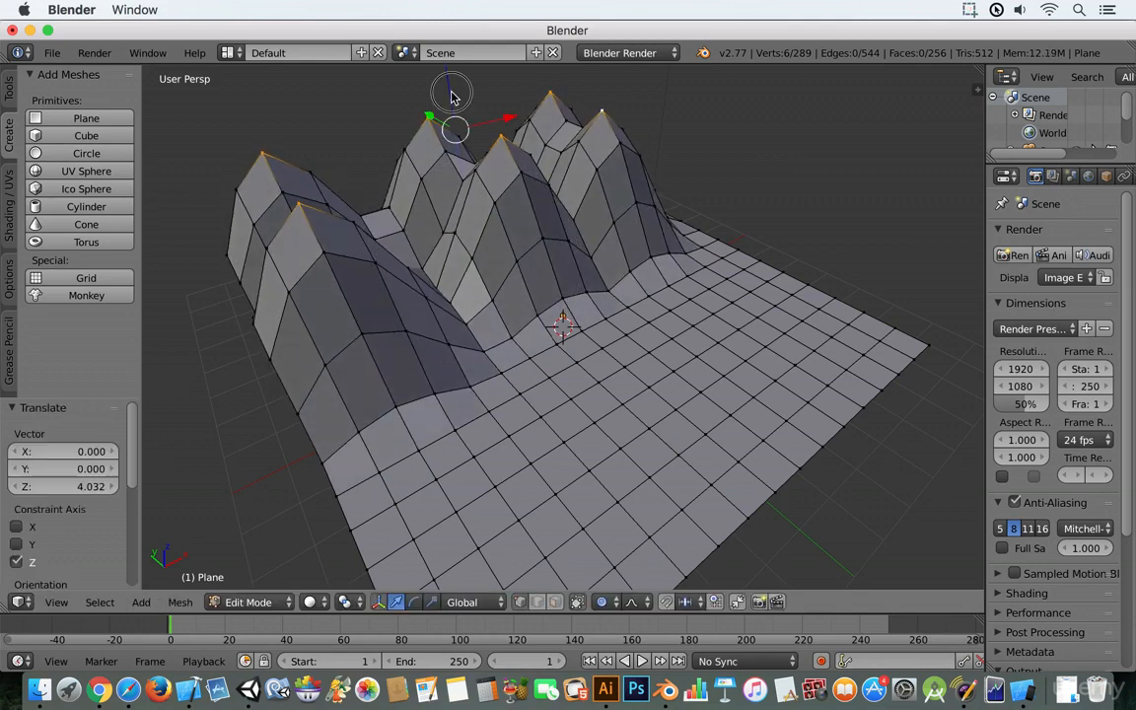
Select the two neighbouring vertices in the dip between the two end peaks and lower them about 0.45 along Z
{"action": "middle_click_drag", "start_coordinate": [602, 210], "coordinate": [444, 237]}
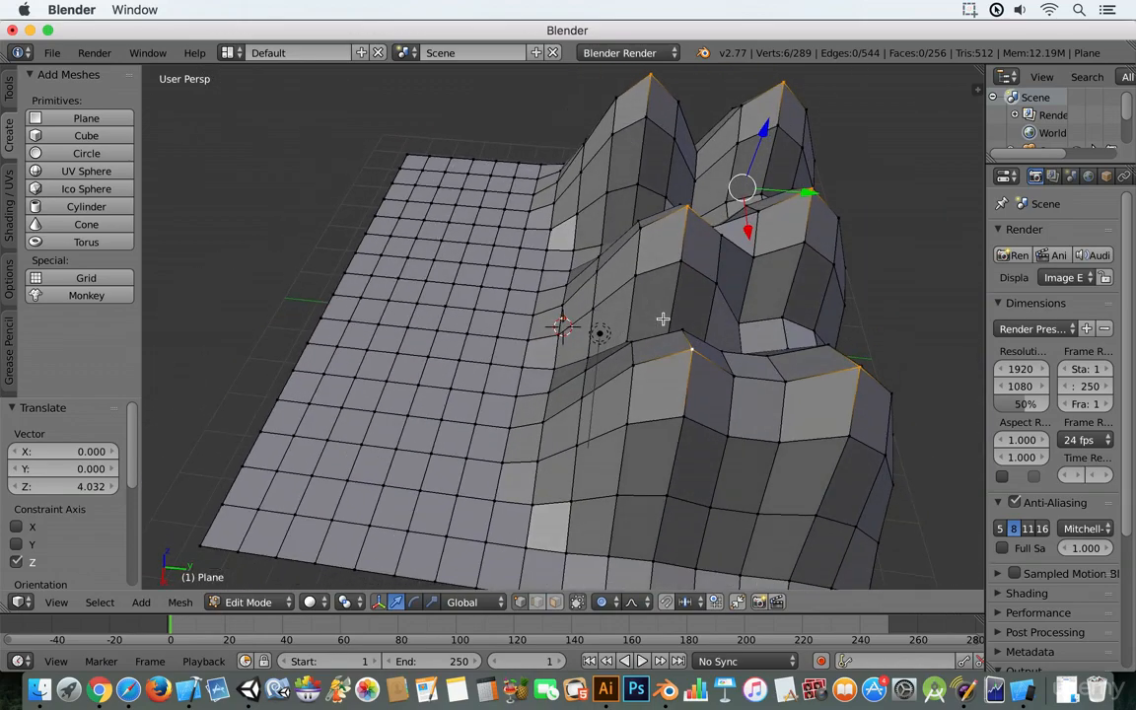
{"action": "right_click", "coordinate": [738, 378]}
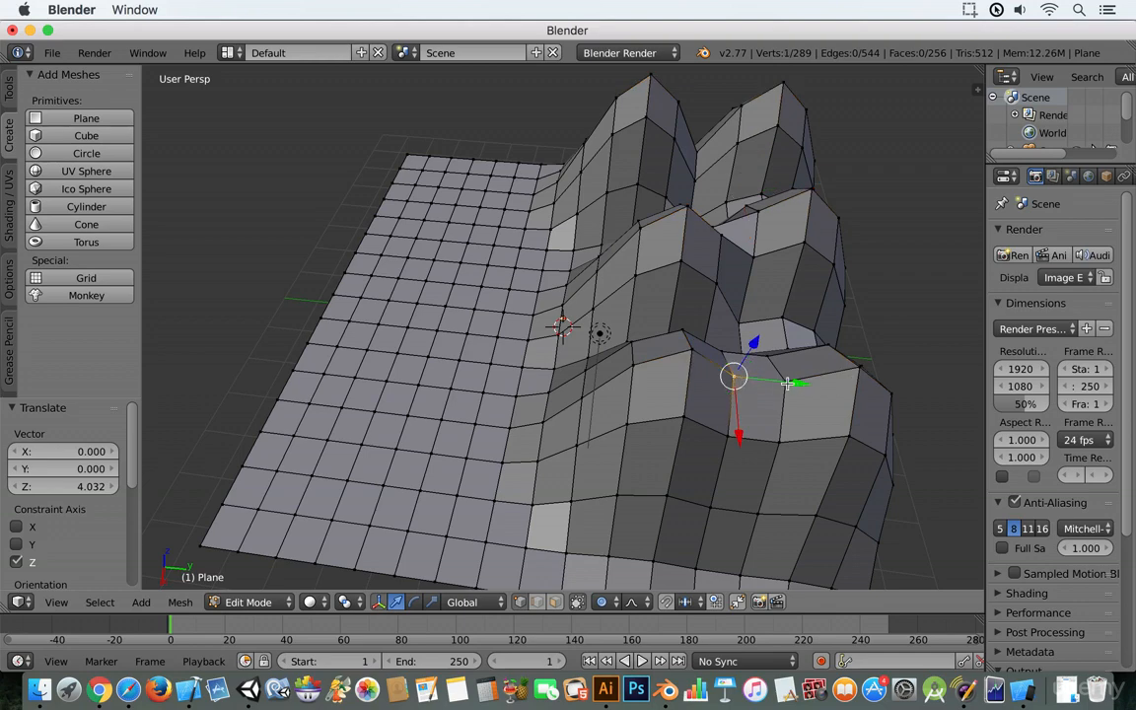
{"action": "right_click", "coordinate": [785, 382]}
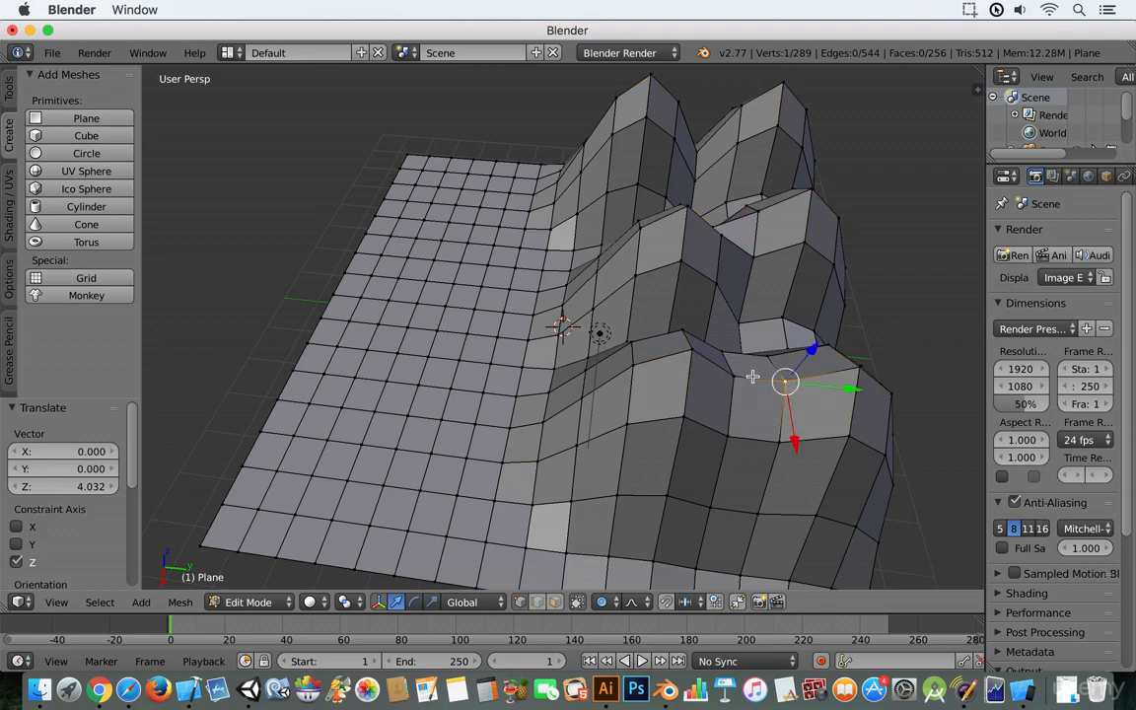
{"action": "right_click", "coordinate": [738, 377], "text": "shift"}
{"action": "key", "text": "g"}
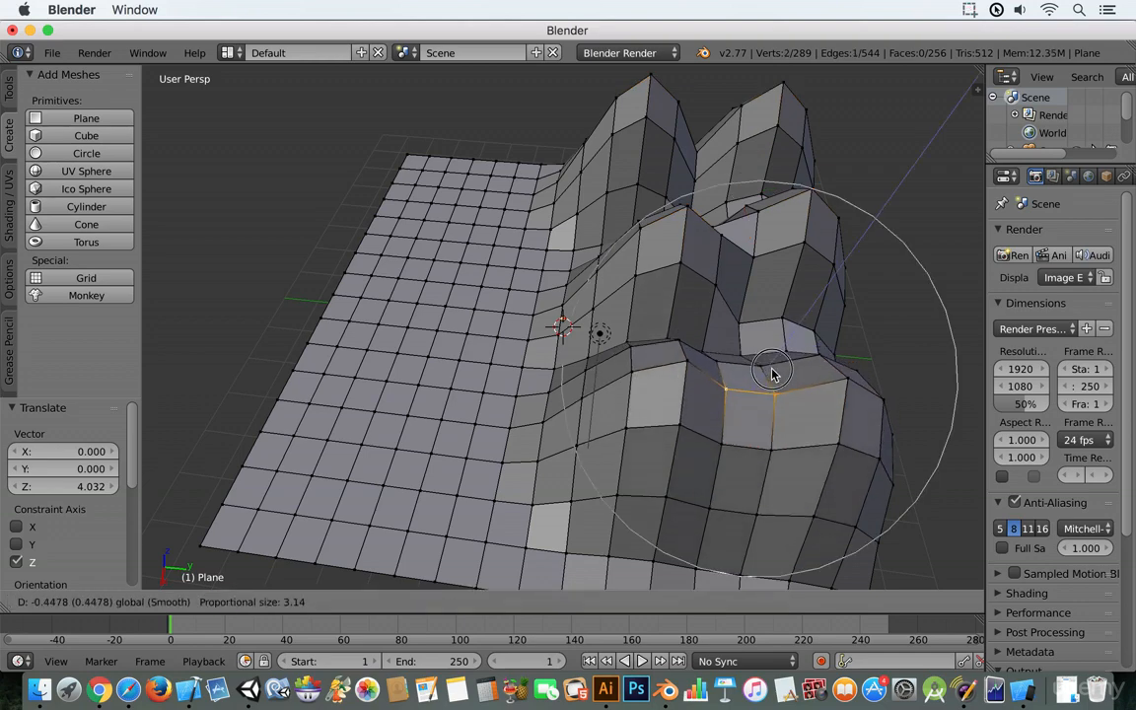
{"action": "left_click", "coordinate": [772, 373]}
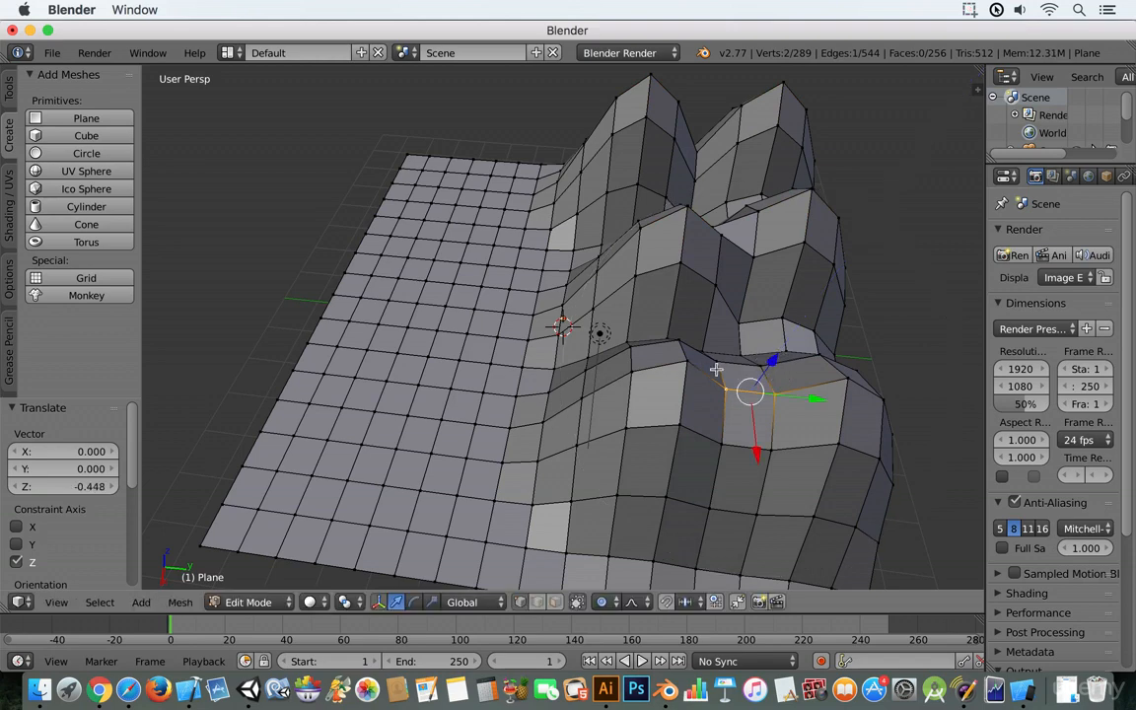
Select the peak vertex beside the lowered dip, on the flat side of the terrain, and raise it about 0.78 along Z
{"action": "right_click", "coordinate": [685, 361]}
{"action": "key", "text": "g"}
{"action": "key", "text": "z"}
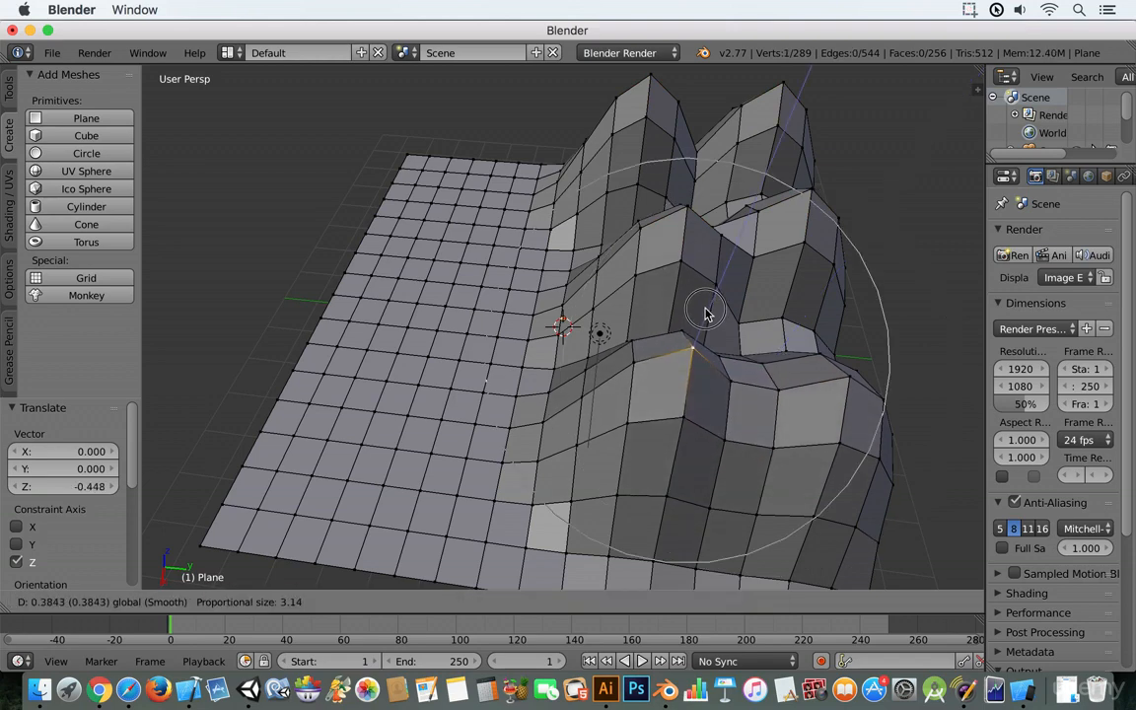
{"action": "left_click_drag", "start_coordinate": [707, 298], "coordinate": [706, 292]}
Switch to face selection and select the four faces around the middle peak's summit, then only one of them
{"action": "middle_click_drag", "start_coordinate": [689, 294], "coordinate": [648, 285]}
{"action": "middle_click_drag", "start_coordinate": [536, 194], "coordinate": [517, 226]}
{"action": "left_click", "coordinate": [555, 602]}
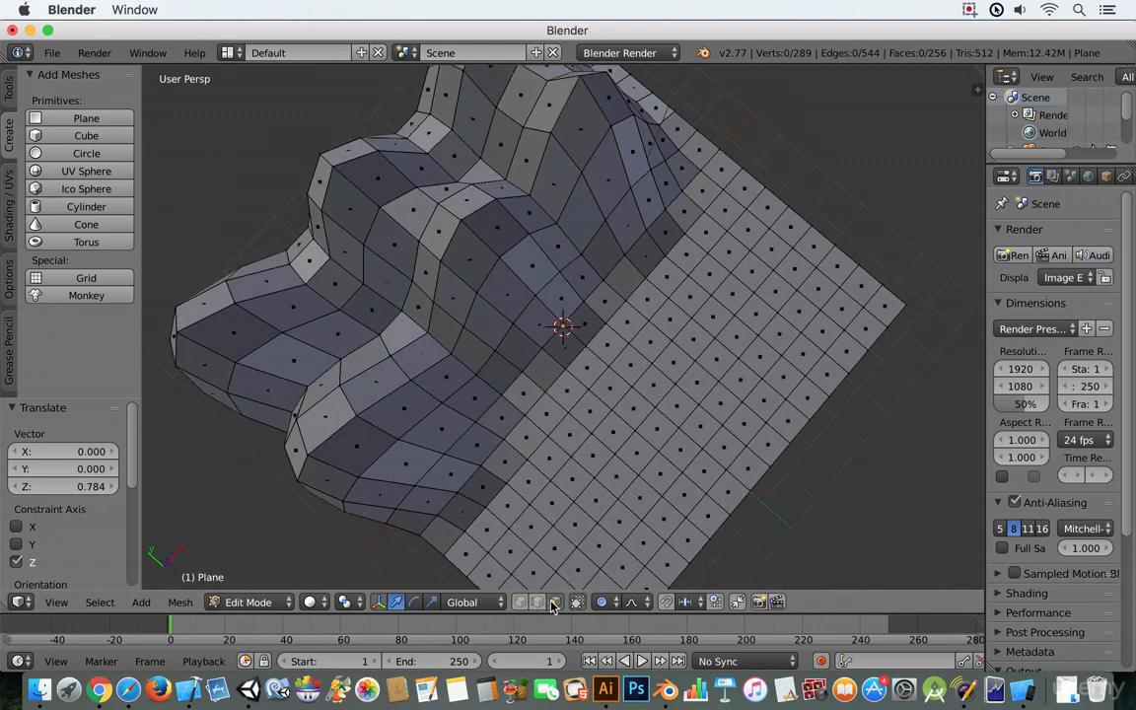
{"action": "right_click", "coordinate": [457, 263]}
{"action": "right_click", "coordinate": [440, 232], "text": "shift"}
{"action": "right_click", "coordinate": [471, 207], "text": "shift"}
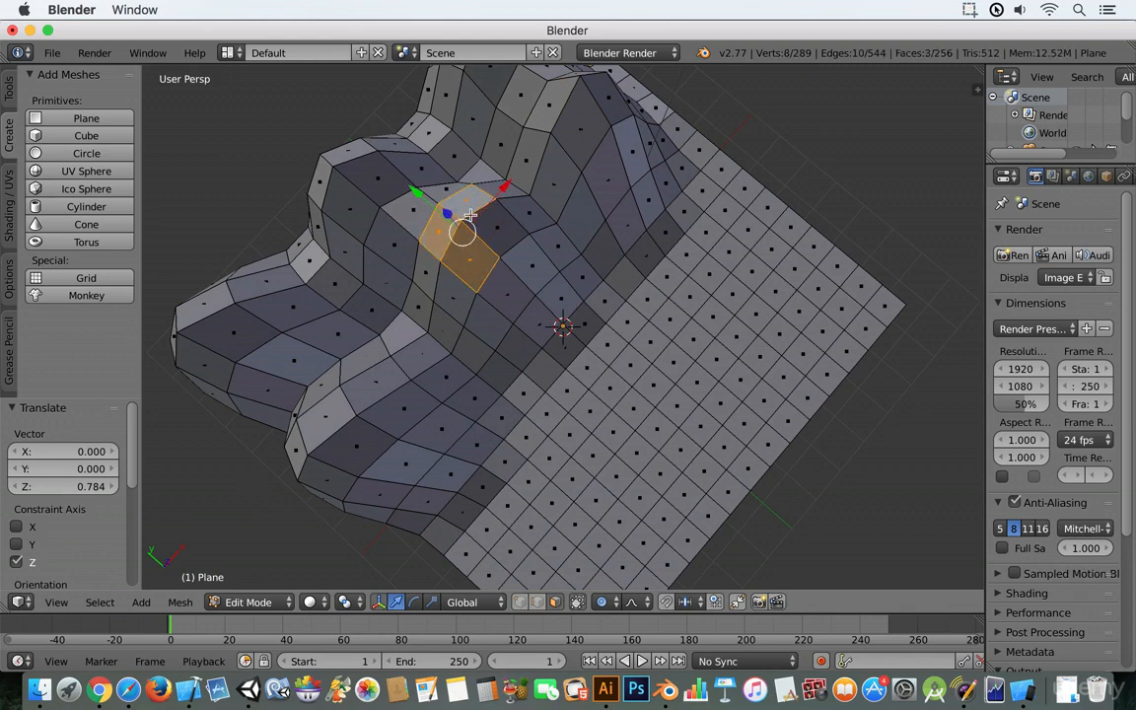
{"action": "right_click", "coordinate": [493, 225], "text": "shift"}
{"action": "middle_click_drag", "start_coordinate": [530, 391], "coordinate": [481, 260]}
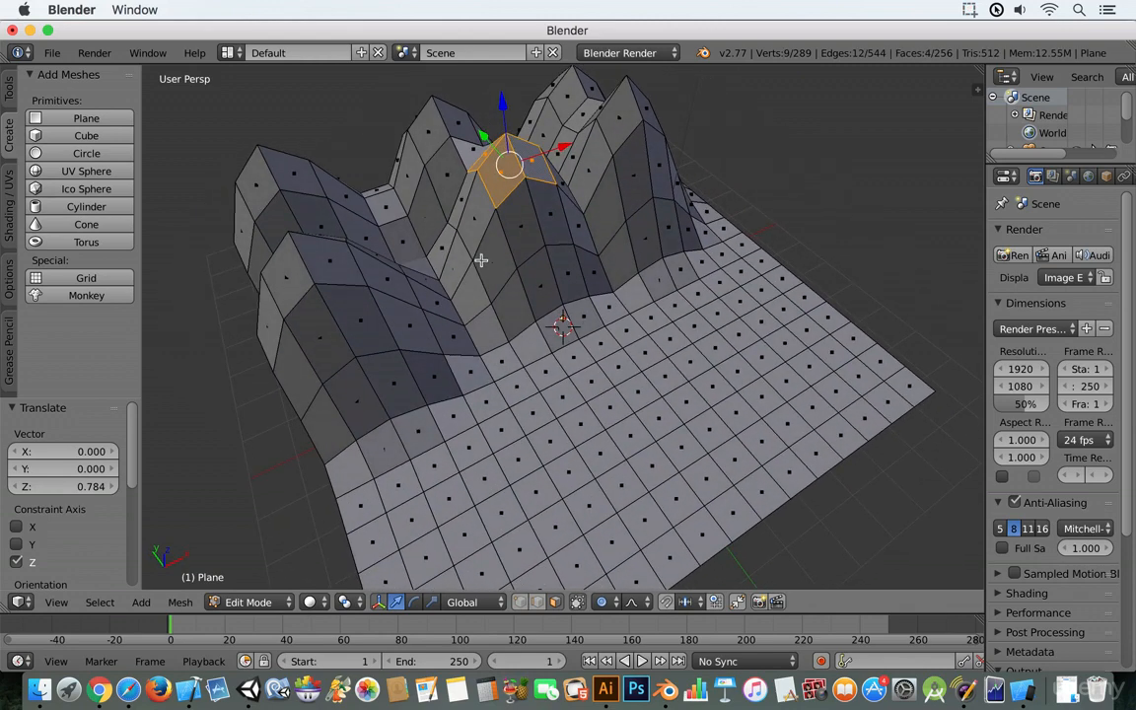
{"action": "right_click", "coordinate": [503, 153]}
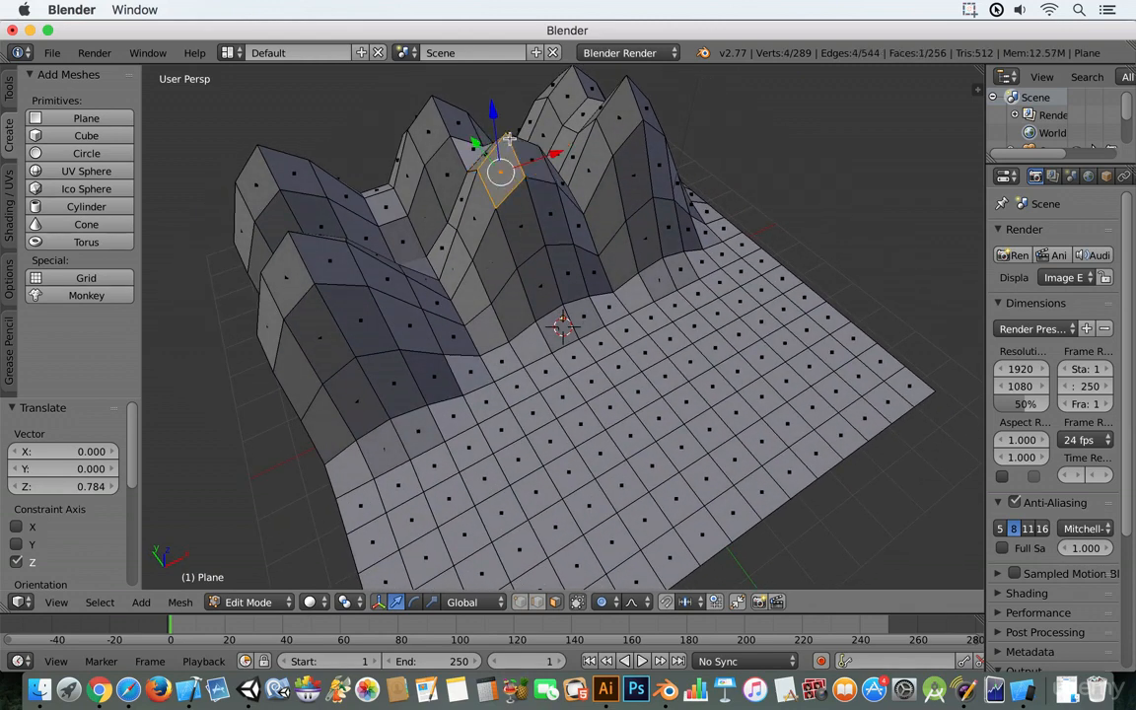
Return to vertex selection, select the middle peak's top vertex, and try moving and sliding it with proportional editing off
{"action": "left_click", "coordinate": [521, 603]}
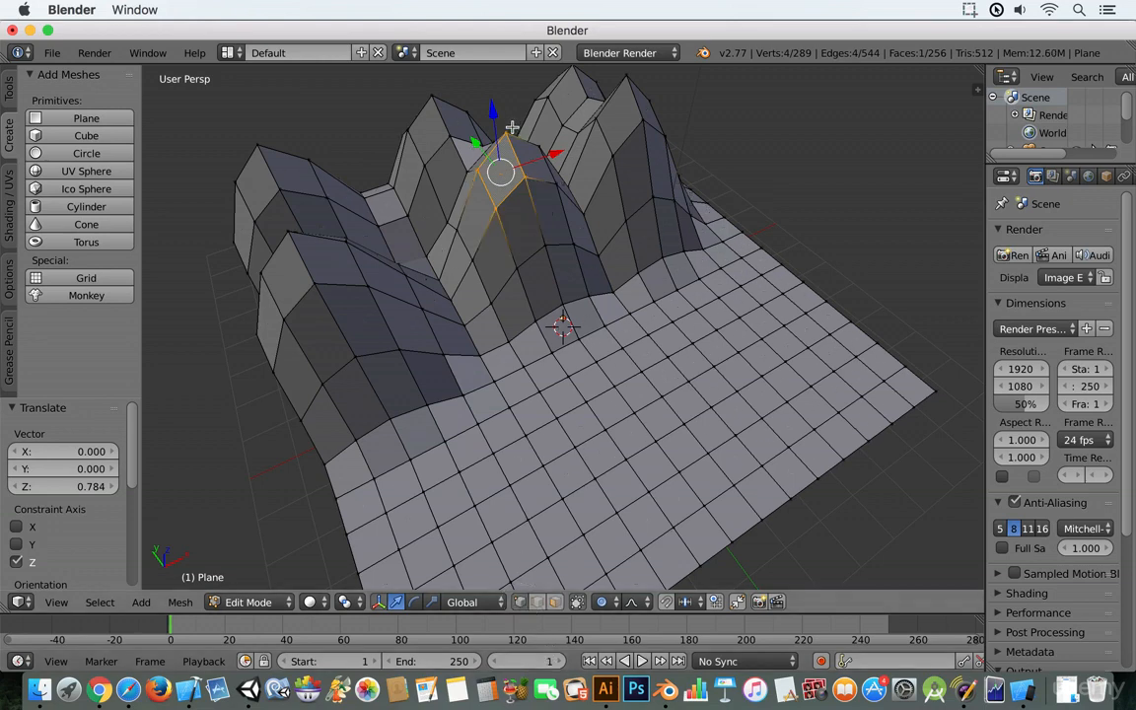
{"action": "right_click", "coordinate": [509, 129]}
{"action": "key", "text": "g"}
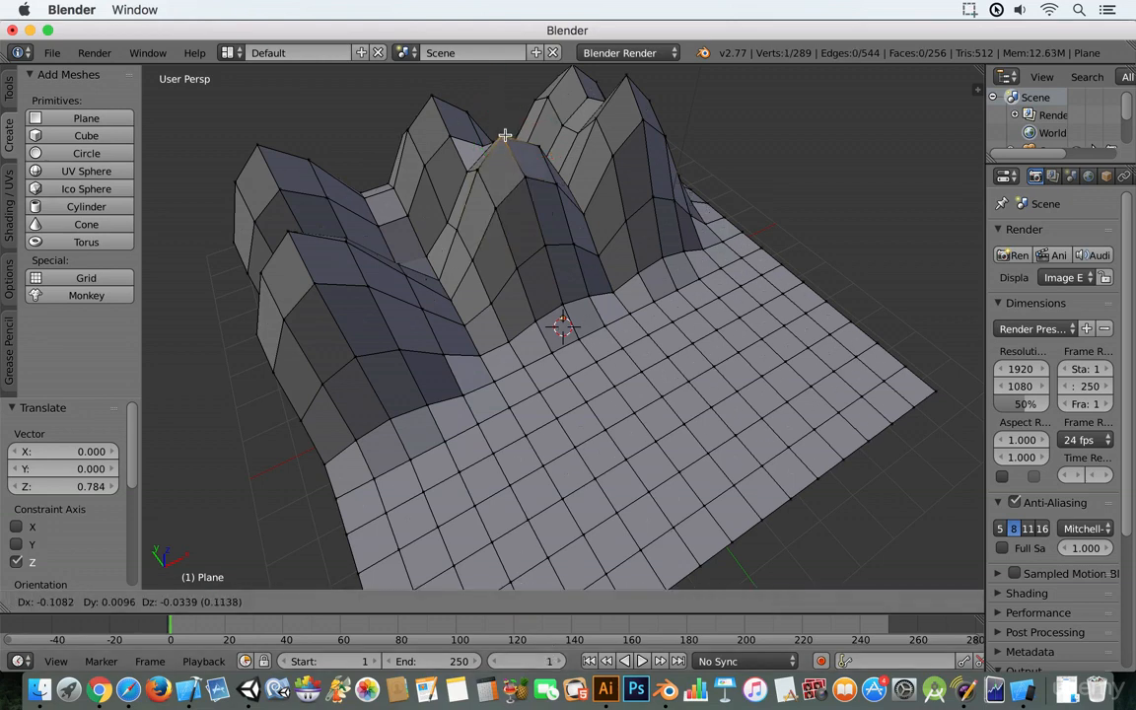
{"action": "key", "text": "g"}
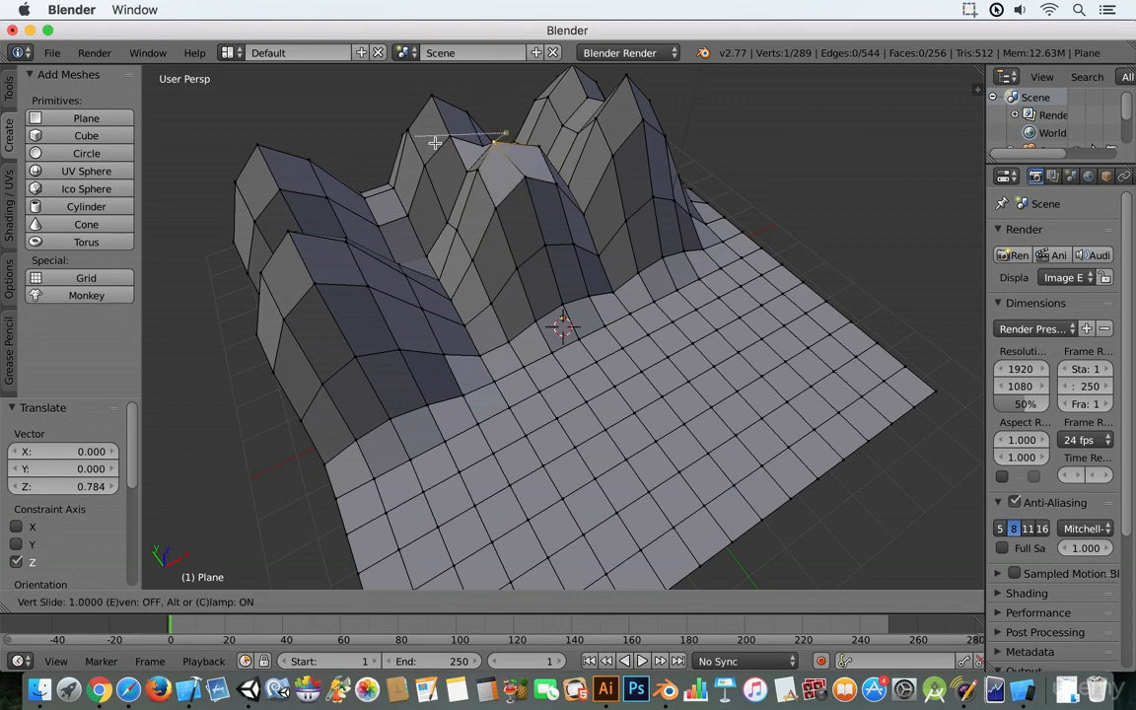
{"action": "key", "text": "Escape"}
{"action": "key", "text": "g"}
{"action": "key", "text": "Escape"}
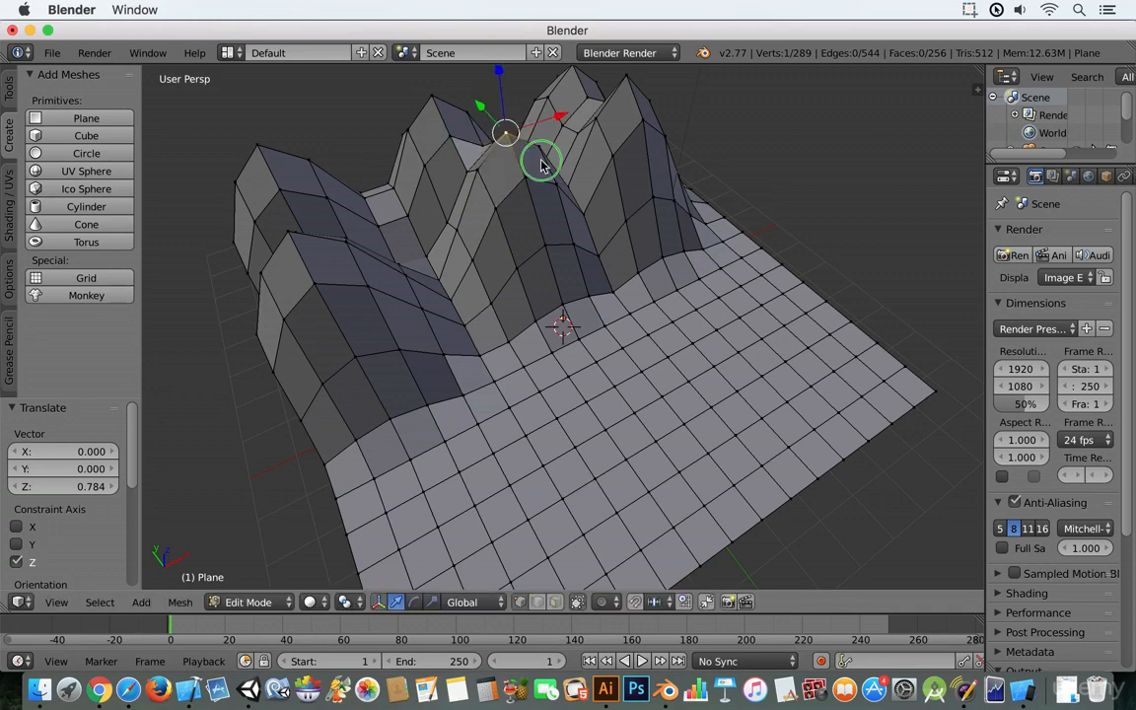
Turn proportional editing back on and move the middle peak's top vertex about -0.37 in X, -0.61 in Y and -0.52 in Z
{"action": "key", "text": "o"}
{"action": "key", "text": "g"}
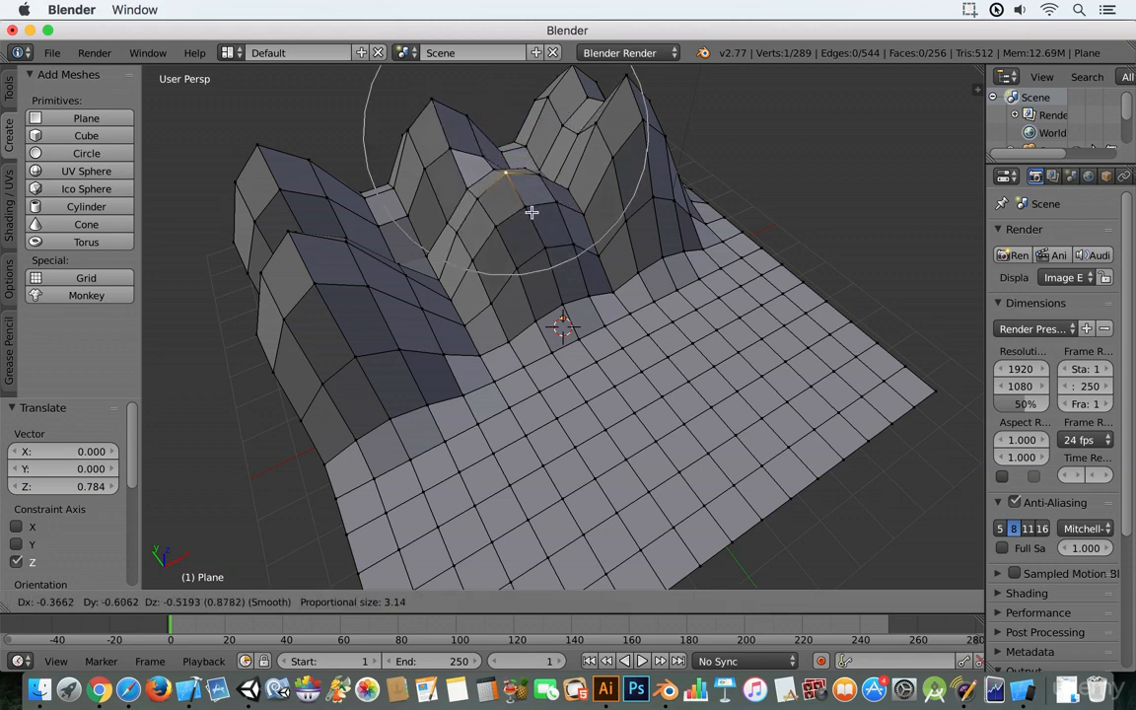
{"action": "left_click", "coordinate": [530, 209]}
{"action": "middle_click_drag", "start_coordinate": [530, 211], "coordinate": [507, 216]}
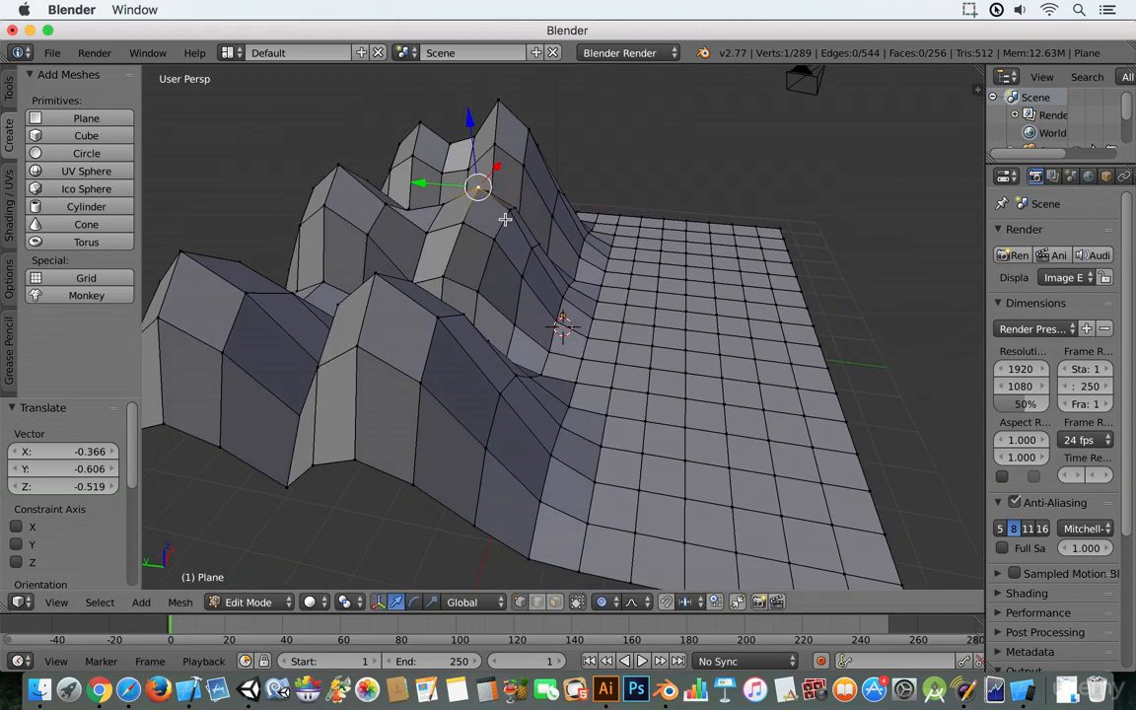
Select the rear middle peak's top vertex, undo a first stronger pull, and move it about 0.66 in Y and 0.85 in Z
{"action": "right_click", "coordinate": [338, 168]}
{"action": "key", "text": "g"}
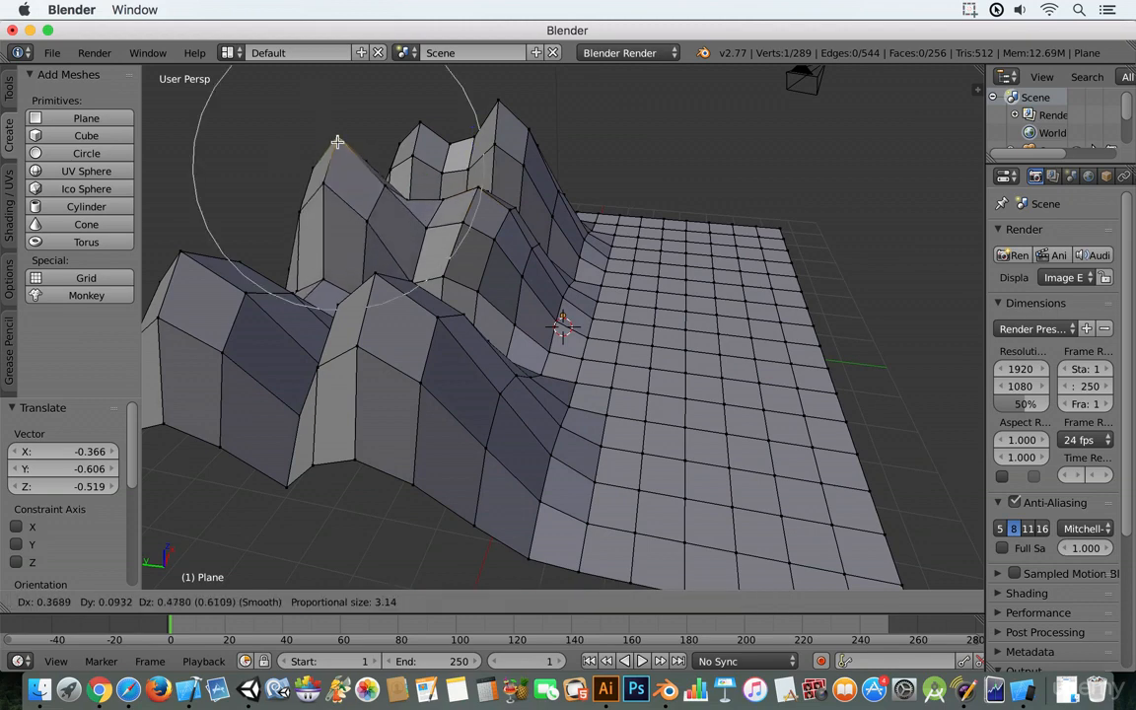
{"action": "left_click", "coordinate": [329, 75]}
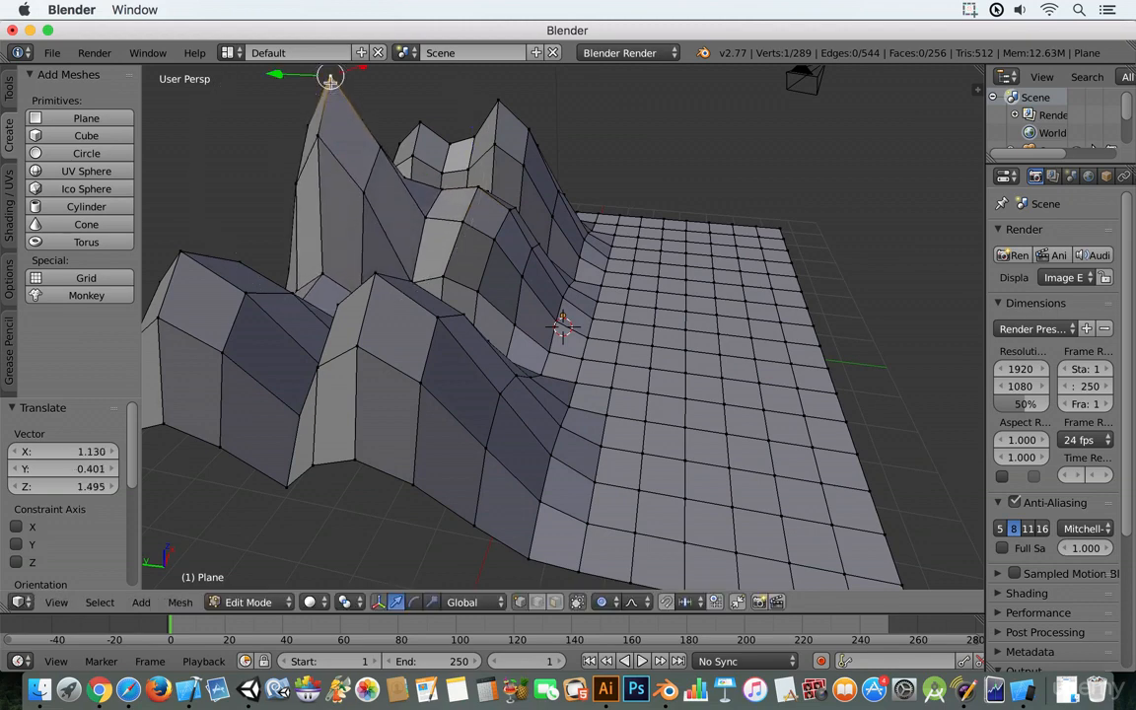
{"action": "middle_click_drag", "start_coordinate": [332, 175], "coordinate": [299, 190]}
{"action": "key", "text": "ctrl+z"}
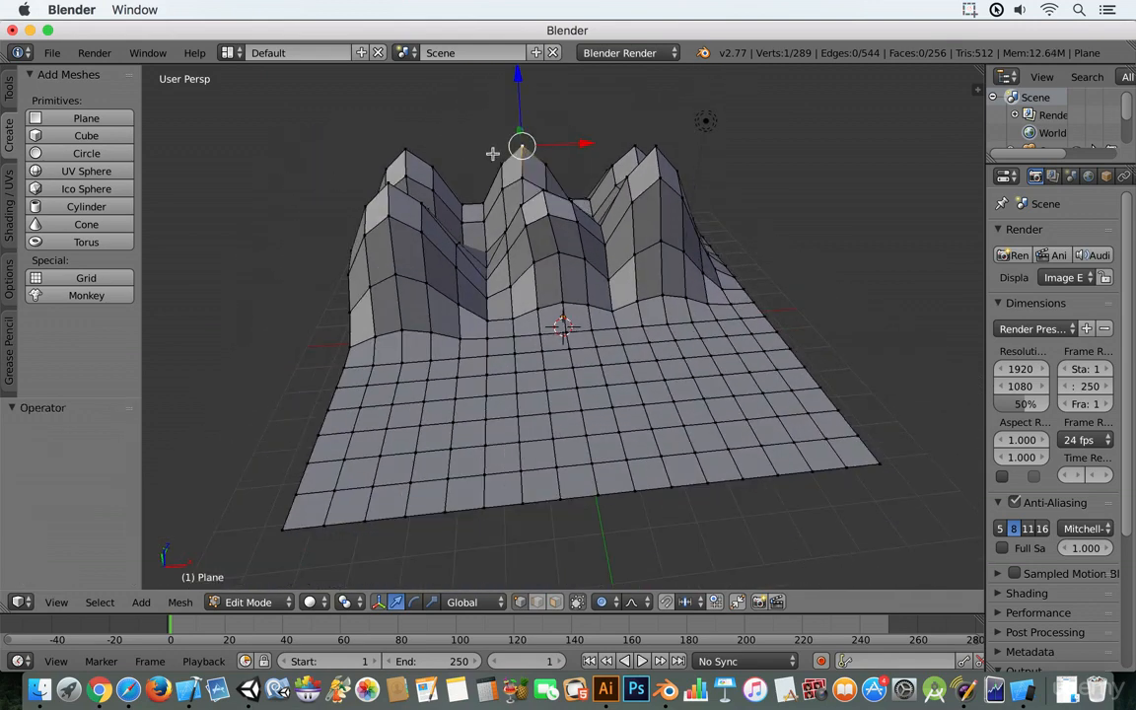
{"action": "key", "text": "g"}
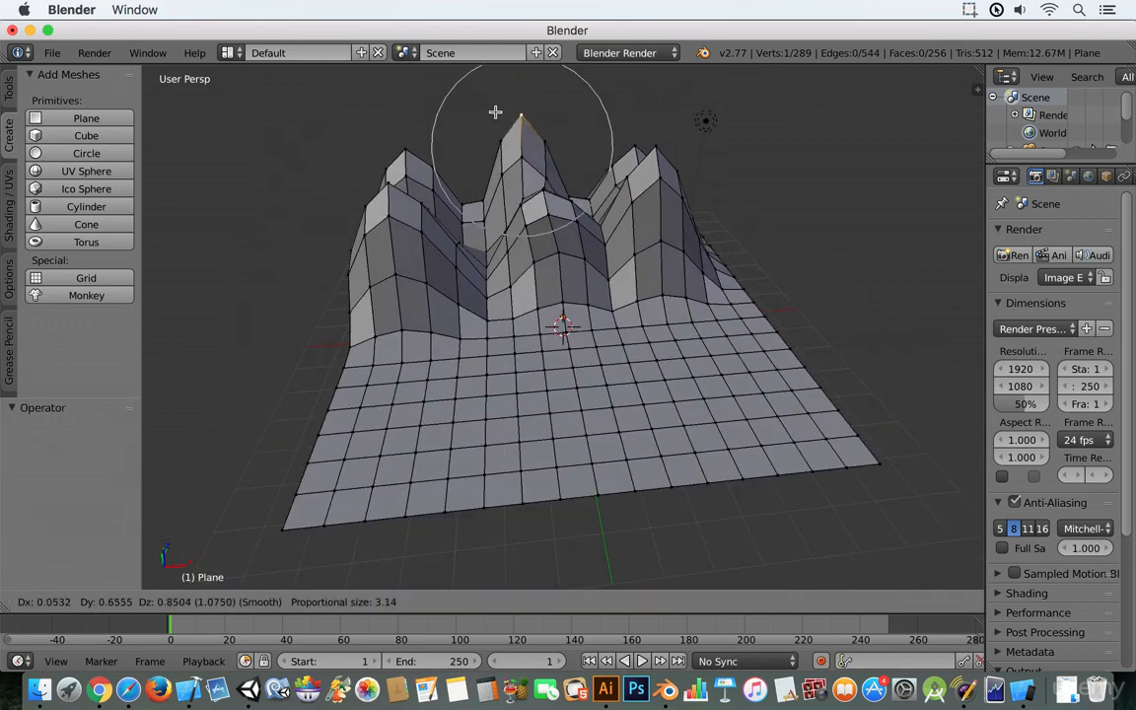
{"action": "left_click", "coordinate": [497, 114]}
Select the top vertex of the rear peak at the negative-X end and move it about 0.58 in Y and 0.76 in Z, adjusting the proportional size
{"action": "right_click", "coordinate": [402, 149]}
{"action": "key", "text": "g"}
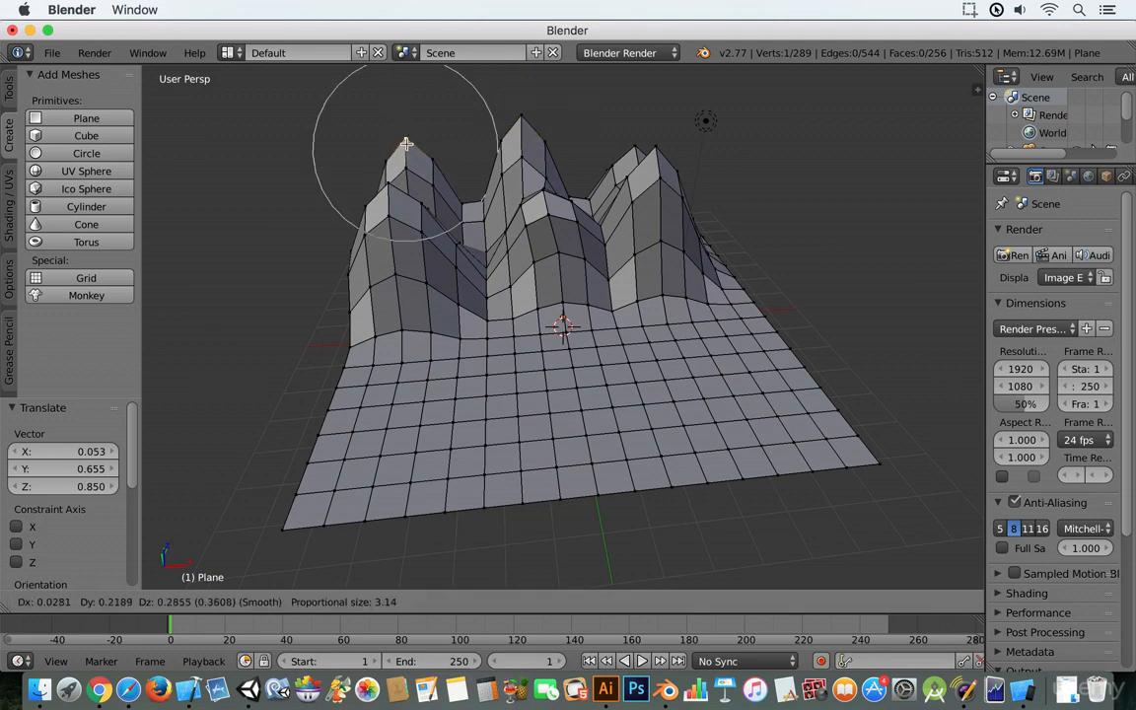
{"action": "scroll", "coordinate": [406, 128], "scroll_direction": "up", "scroll_amount": 1}
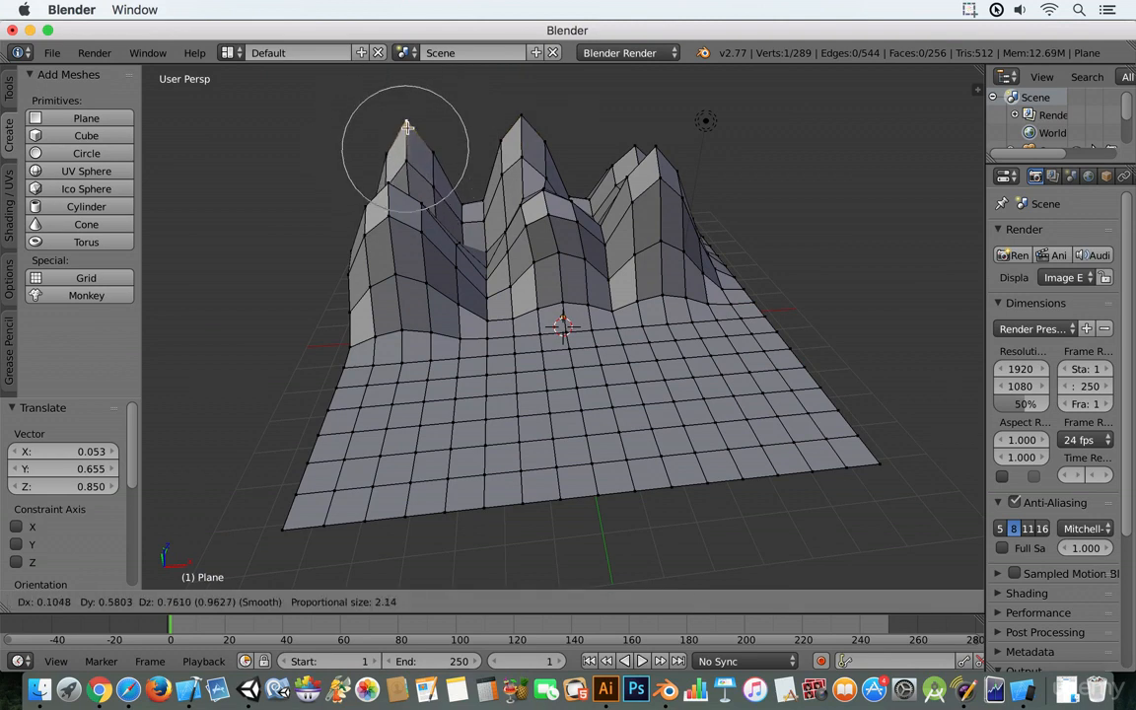
{"action": "scroll", "coordinate": [406, 127], "scroll_direction": "down", "scroll_amount": 10}
{"action": "scroll", "coordinate": [406, 127], "scroll_direction": "up", "scroll_amount": 10}
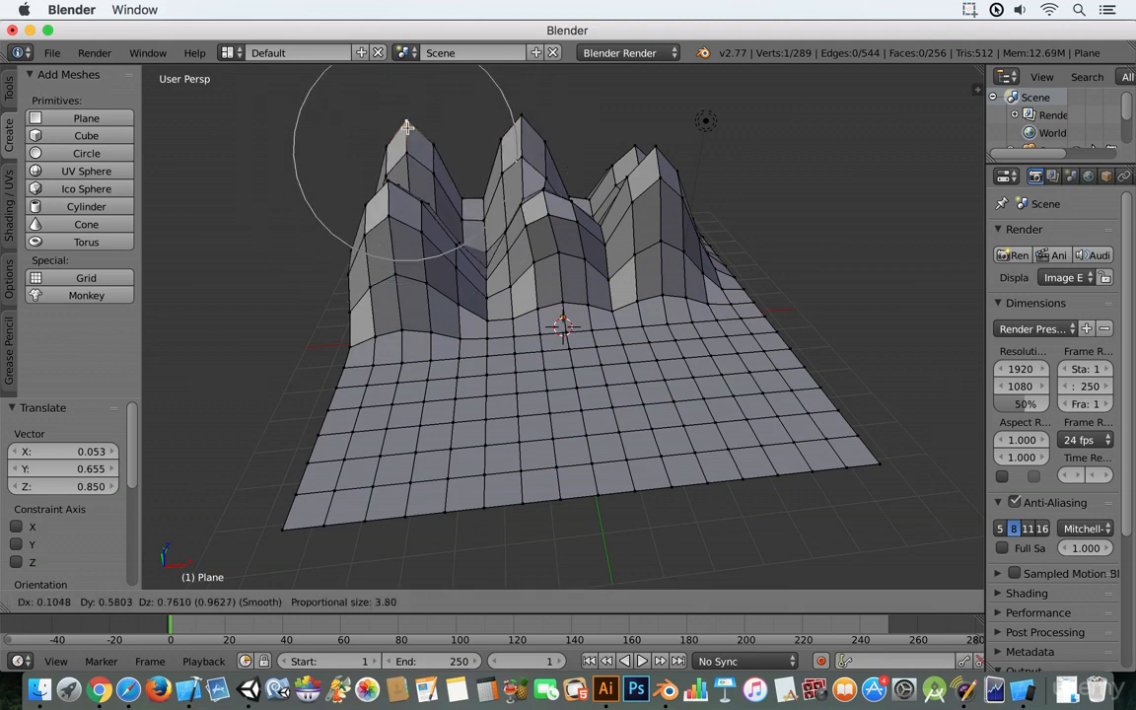
{"action": "left_click", "coordinate": [407, 122]}
Select the top vertex of the front peak at the negative-X end and move it about -0.41 in Y and -0.52 in Z with proportional size 2.14
{"action": "right_click", "coordinate": [394, 187]}
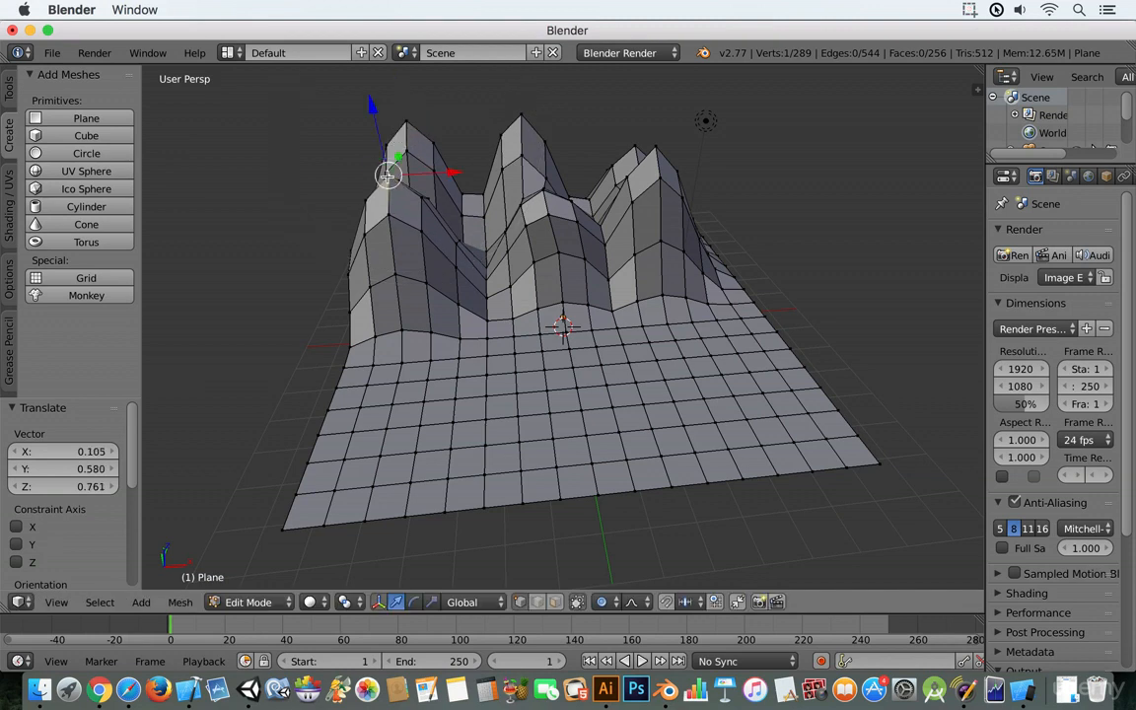
{"action": "key", "text": "g"}
{"action": "scroll", "coordinate": [389, 193], "scroll_direction": "up", "scroll_amount": 7}
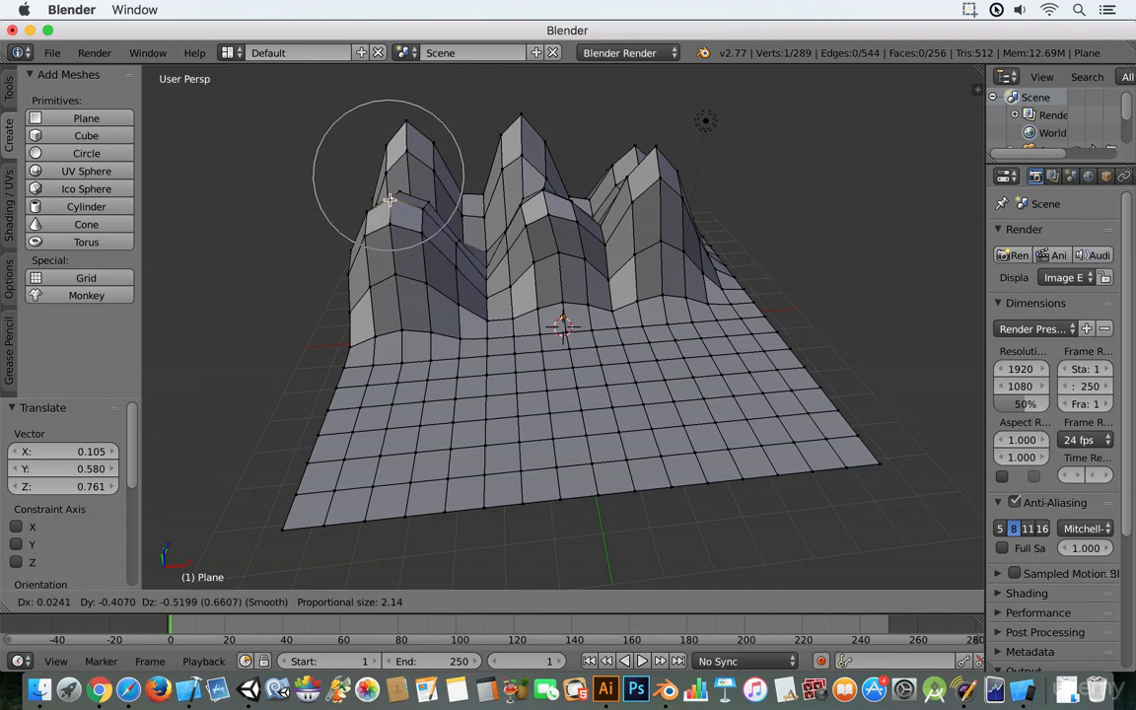
{"action": "left_click", "coordinate": [389, 200]}
Raise the selected top vertex of the front negative-X peak about 0.38 along Z only
{"action": "mouse_move", "coordinate": [482, 238]}
{"action": "middle_mouse_down"}
{"action": "mouse_move", "coordinate": [462, 249]}
{"action": "mouse_move", "coordinate": [491, 245]}
{"action": "mouse_move", "coordinate": [524, 214]}
{"action": "mouse_move", "coordinate": [470, 263]}
{"action": "mouse_move", "coordinate": [473, 223]}
{"action": "middle_mouse_up"}
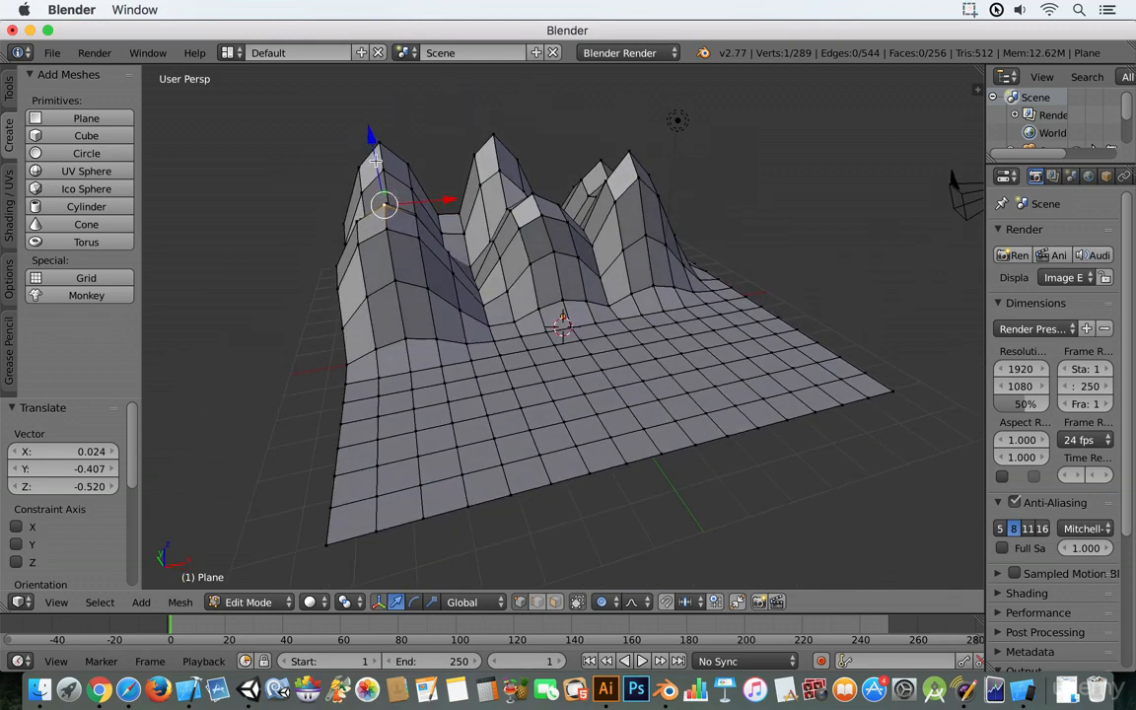
{"action": "key", "text": "g"}
{"action": "key", "text": "z"}
{"action": "left_click", "coordinate": [503, 199]}
Select the front middle peak's top vertex and raise it about 0.54 along Z
{"action": "right_click", "coordinate": [528, 198]}
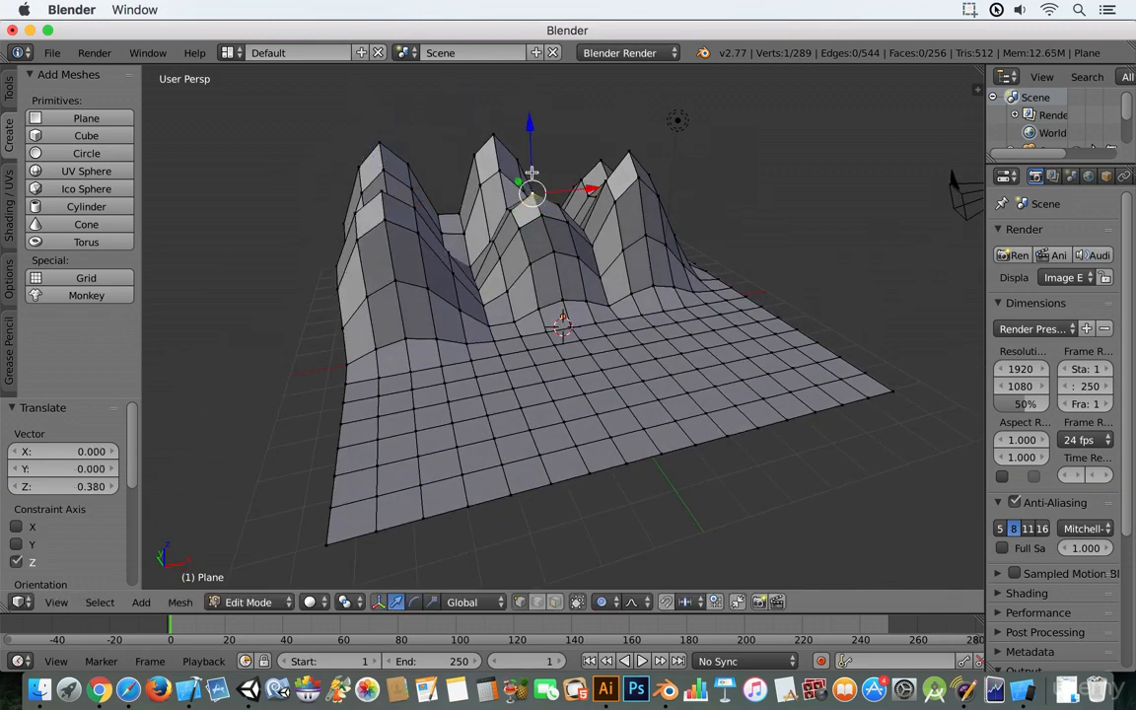
{"action": "key", "text": "g"}
{"action": "key", "text": "z"}
{"action": "left_click", "coordinate": [533, 128]}
Select seven scattered vertices across the flat area and move them together about 0.25 in Y and 0.37 in Z with proportional editing
{"action": "middle_click_drag", "start_coordinate": [557, 139], "coordinate": [486, 338]}
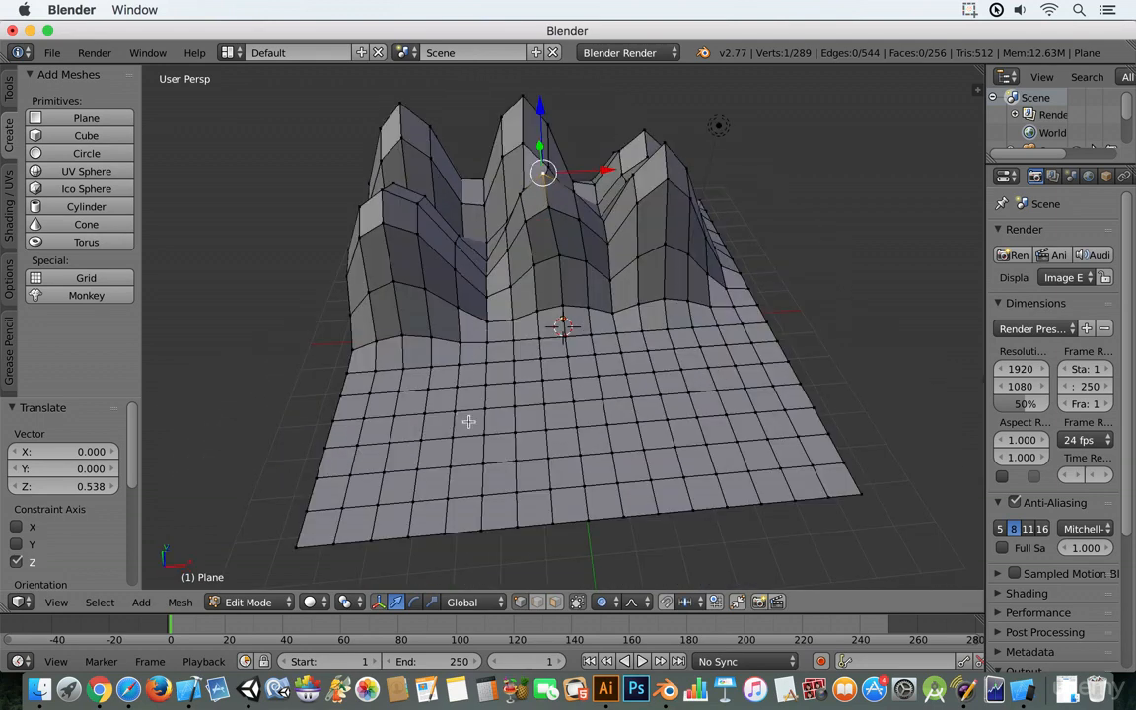
{"action": "right_click", "coordinate": [417, 466]}
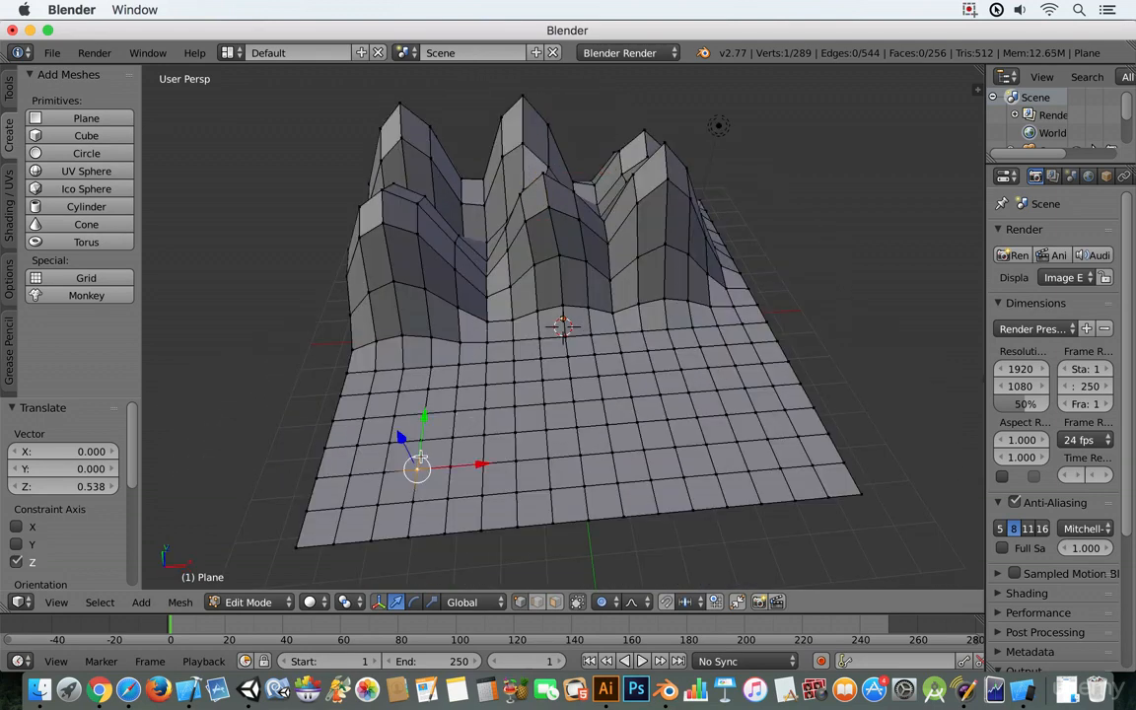
{"action": "right_click", "coordinate": [511, 404], "text": "shift"}
{"action": "right_click", "coordinate": [654, 371], "text": "shift"}
{"action": "right_click", "coordinate": [698, 418], "text": "shift"}
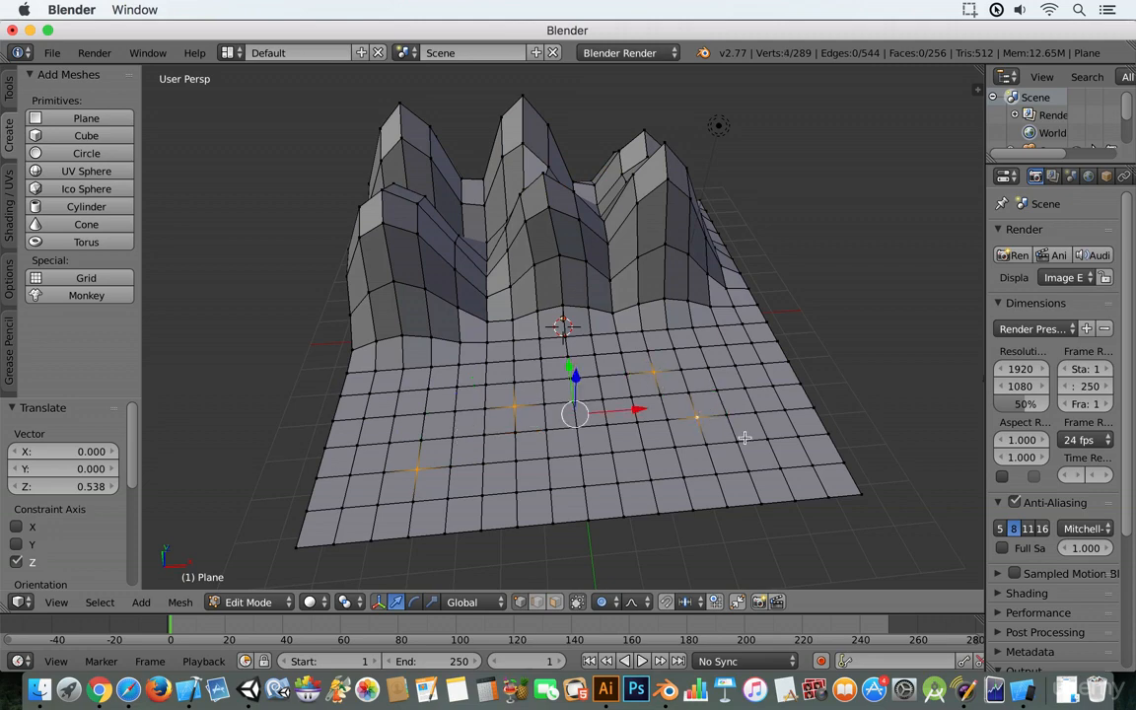
{"action": "right_click", "coordinate": [737, 439], "text": "shift"}
{"action": "right_click", "coordinate": [592, 451], "text": "shift"}
{"action": "middle_click_drag", "start_coordinate": [592, 451], "coordinate": [476, 424]}
{"action": "right_click", "coordinate": [432, 429], "text": "shift"}
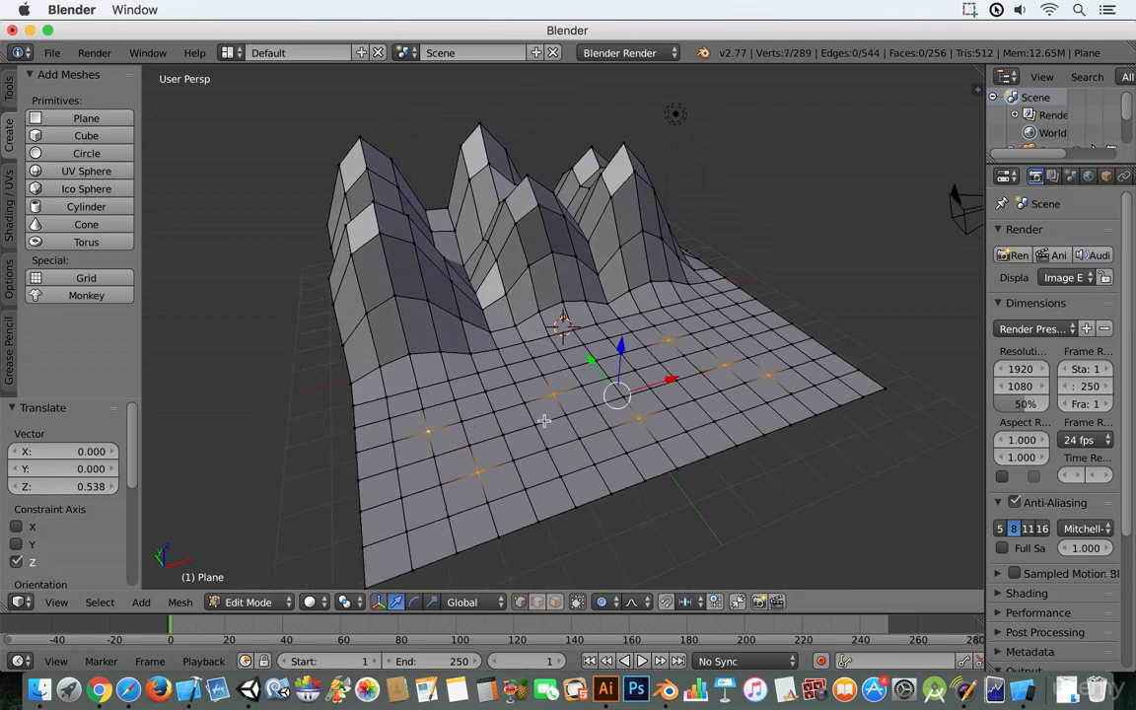
{"action": "key", "text": "g"}
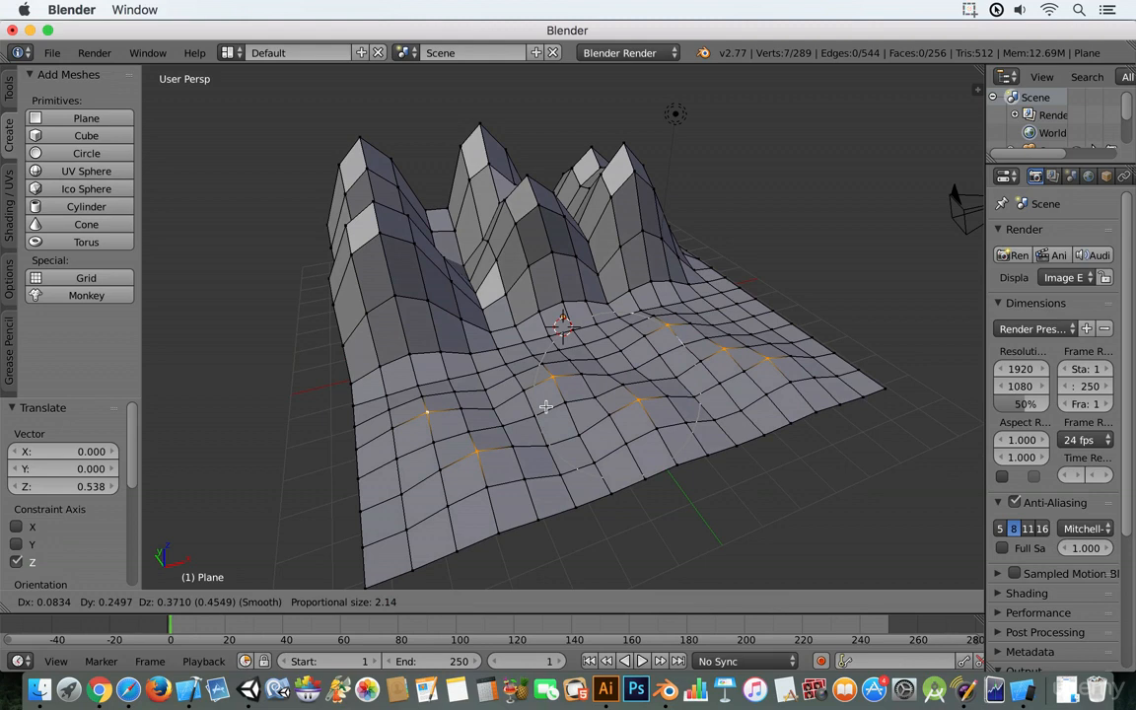
{"action": "left_click", "coordinate": [545, 406]}
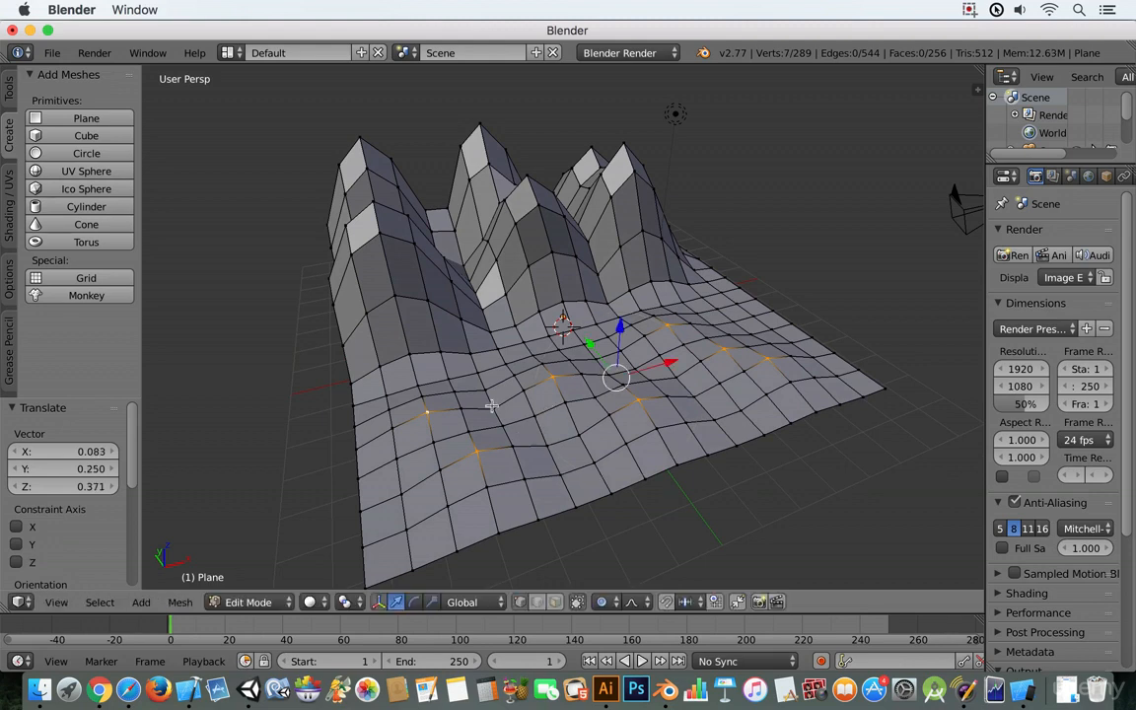
Select seven vertices in a line along the foot of the mountains and move them about 0.34 in Y and 0.42 in Z with proportional editing
{"action": "right_click", "coordinate": [425, 398]}
{"action": "right_click", "coordinate": [540, 369], "text": "shift"}
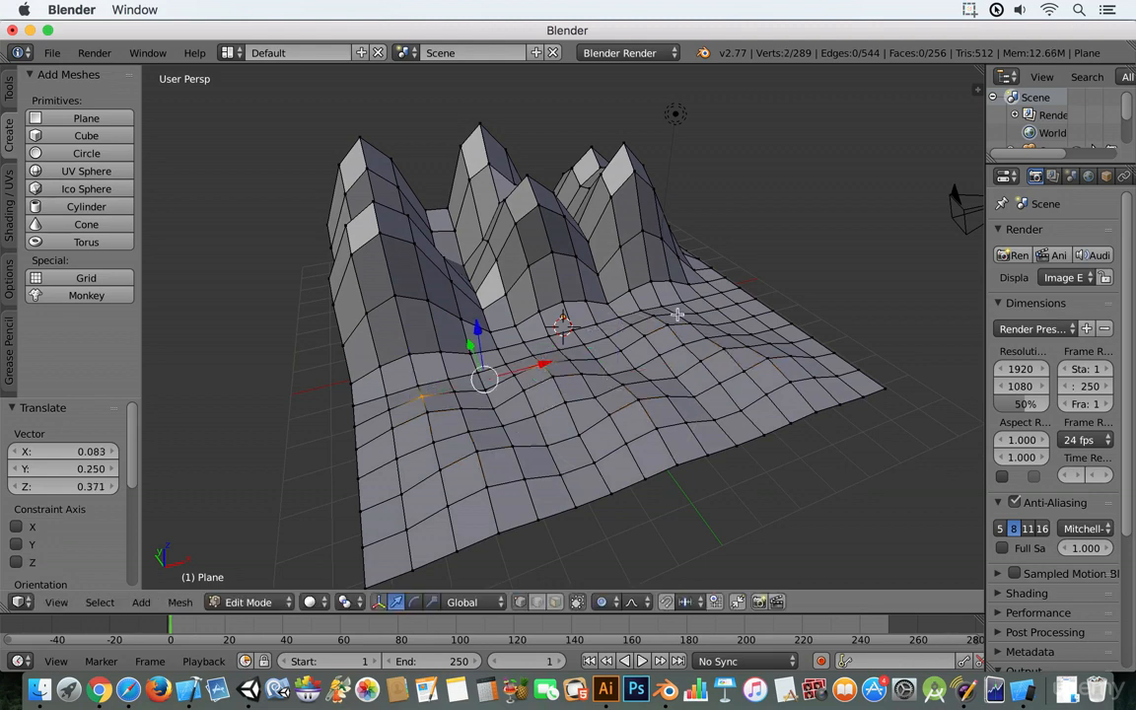
{"action": "right_click", "coordinate": [677, 314], "text": "shift"}
{"action": "key", "text": "g"}
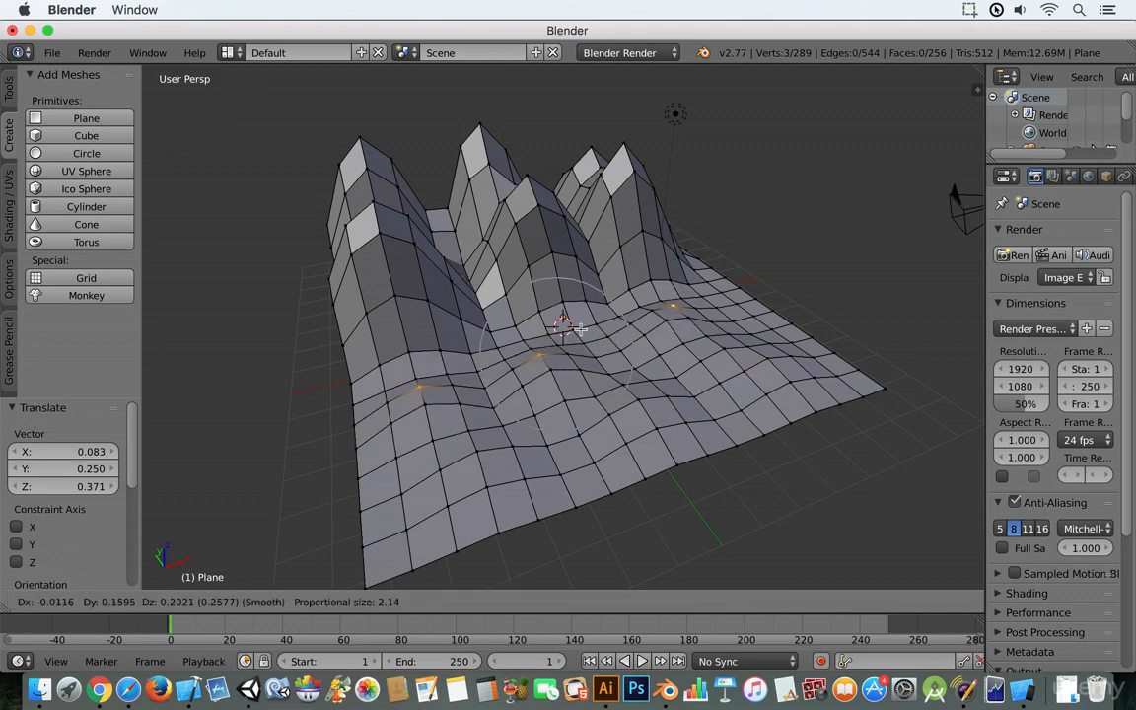
{"action": "right_click", "coordinate": [582, 329]}
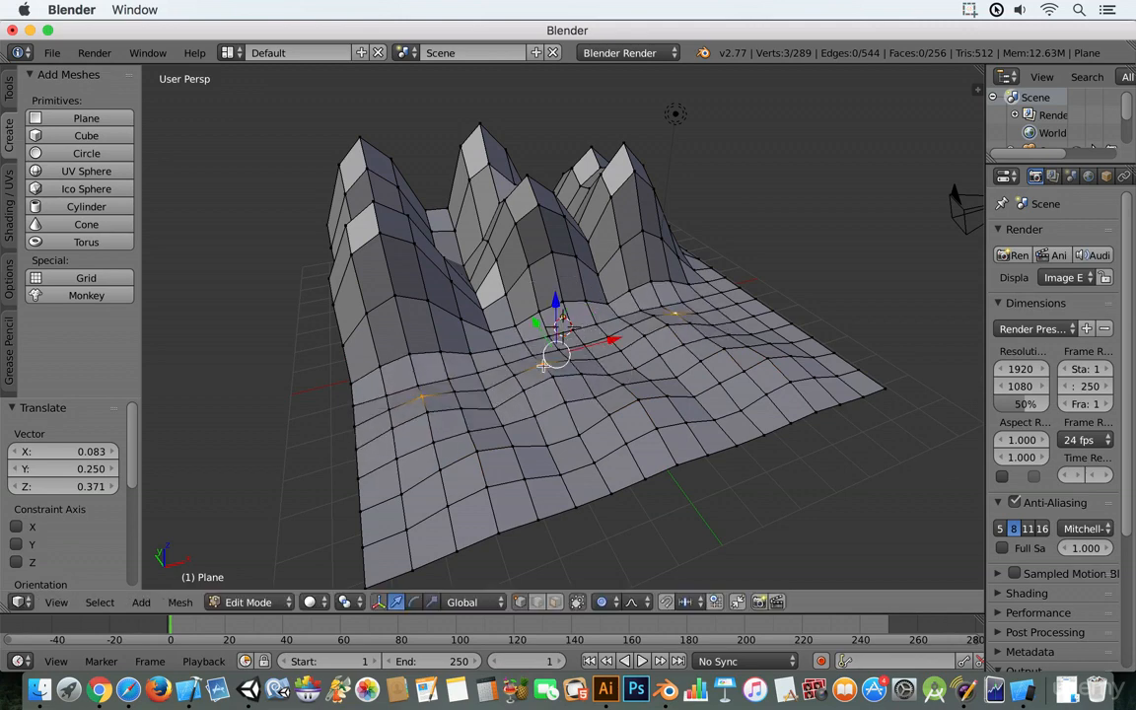
{"action": "right_click", "coordinate": [487, 391], "text": "shift"}
{"action": "right_click", "coordinate": [616, 340], "text": "shift"}
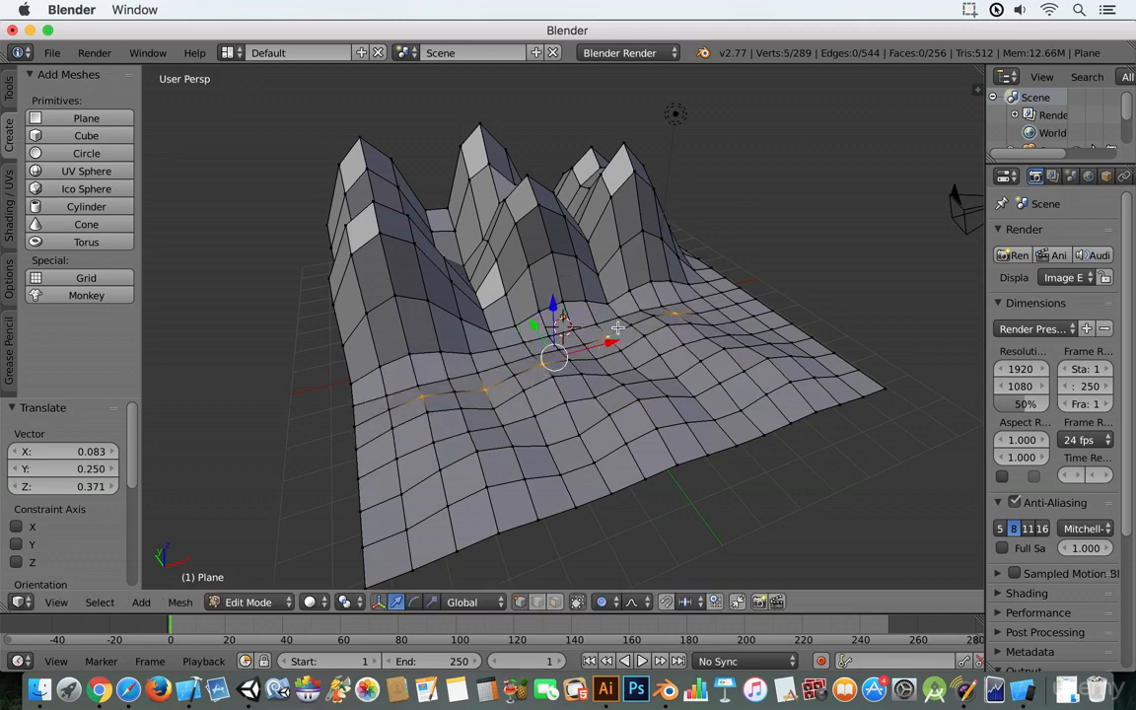
{"action": "right_click", "coordinate": [640, 324], "text": "shift"}
{"action": "right_click", "coordinate": [695, 309], "text": "shift"}
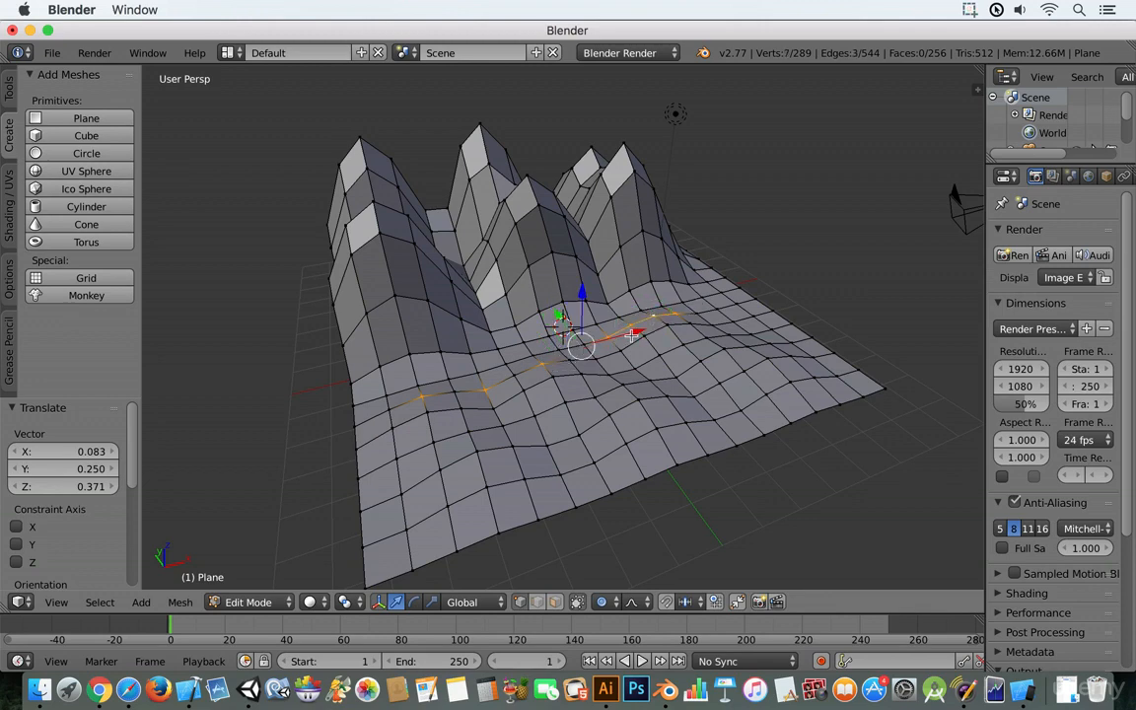
{"action": "key", "text": "g"}
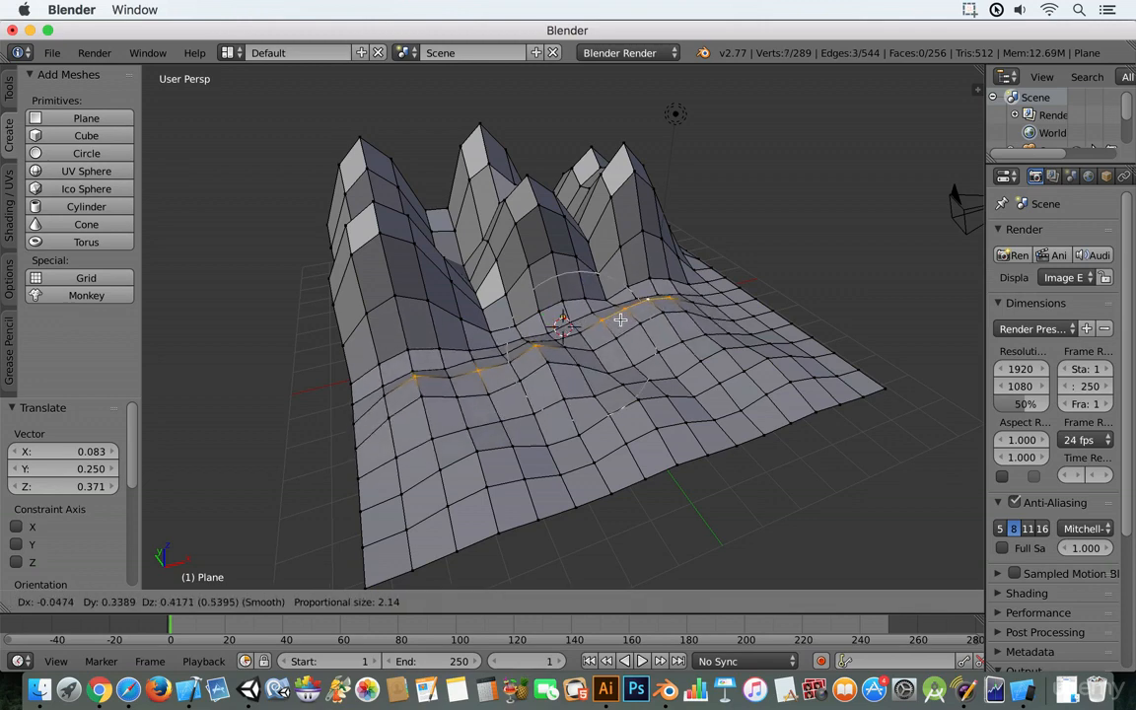
{"action": "left_click", "coordinate": [621, 321]}
Return the terrain to Object Mode and inspect its overall shape from several angles
{"action": "middle_click_drag", "start_coordinate": [621, 321], "coordinate": [680, 350]}
{"action": "key", "text": "Tab"}
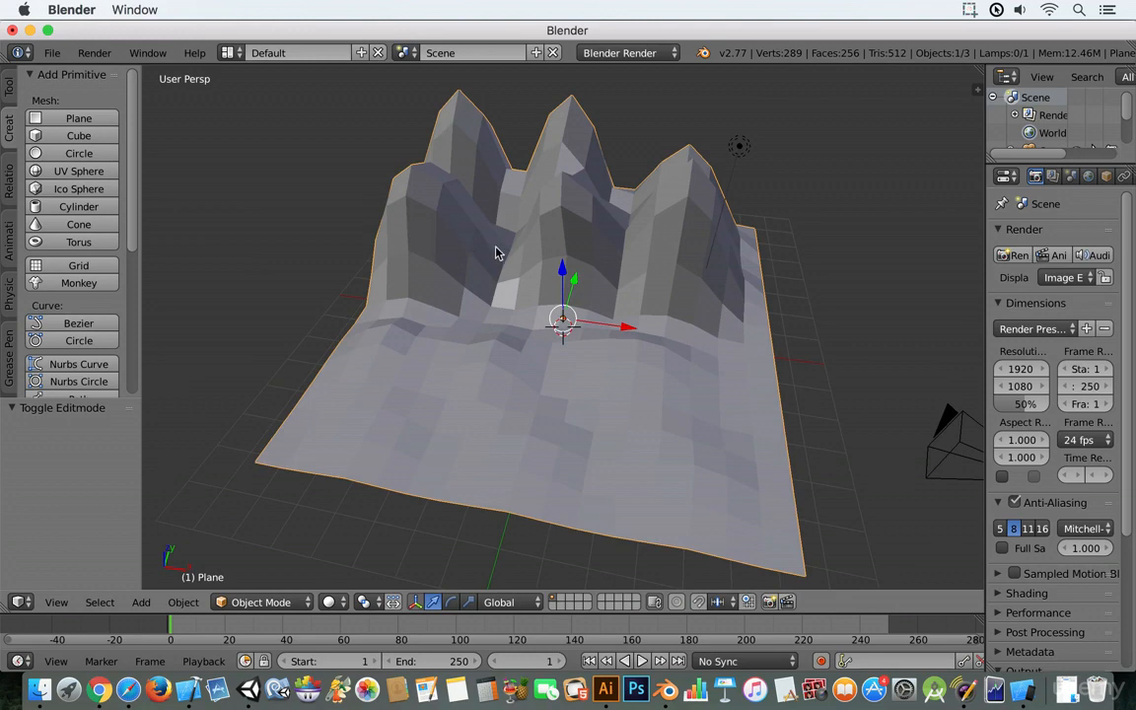
{"action": "middle_click_drag", "start_coordinate": [604, 255], "coordinate": [577, 238]}
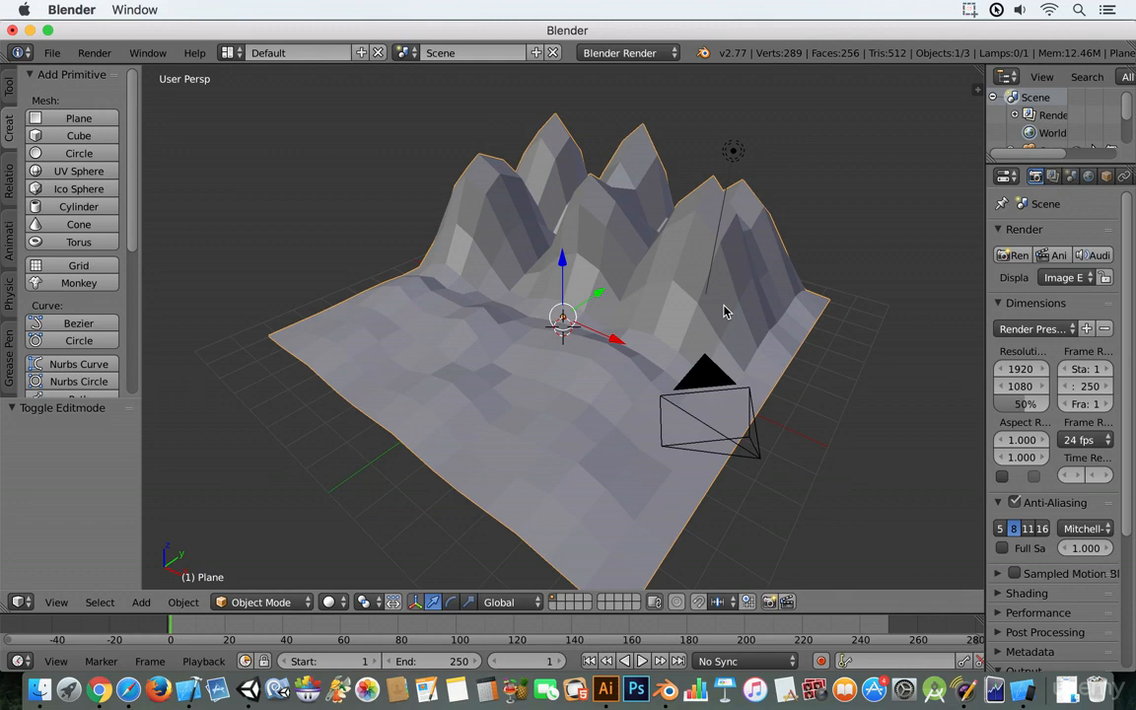
{"action": "middle_click_drag", "start_coordinate": [679, 274], "coordinate": [576, 295]}
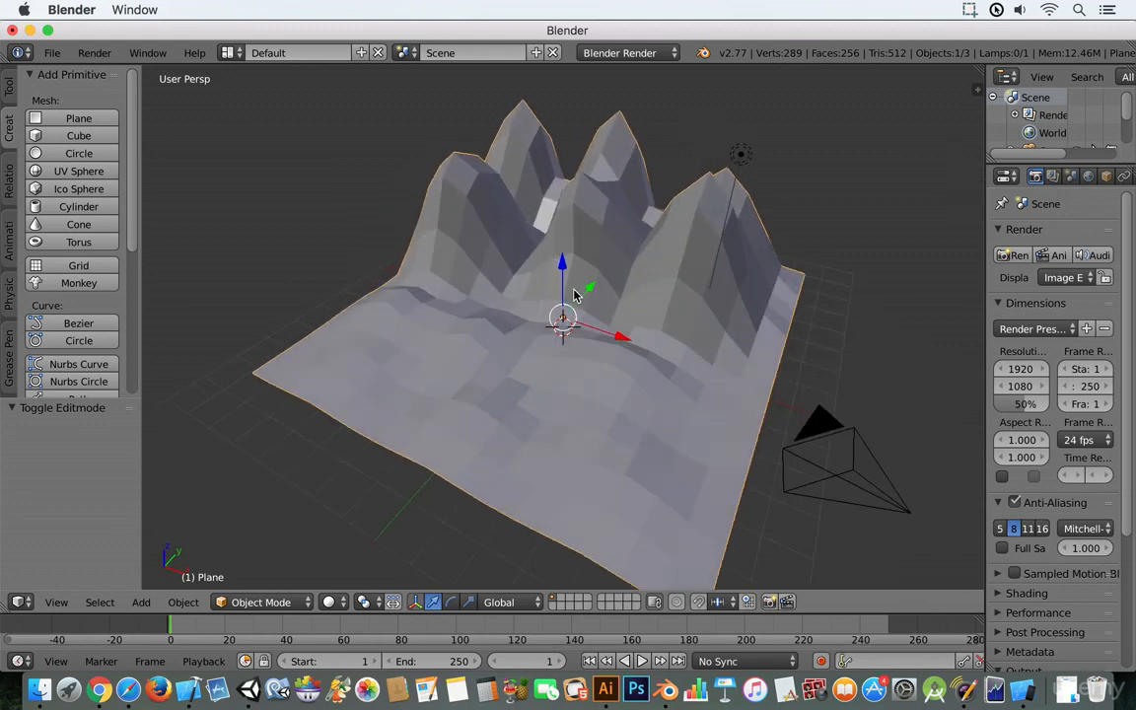